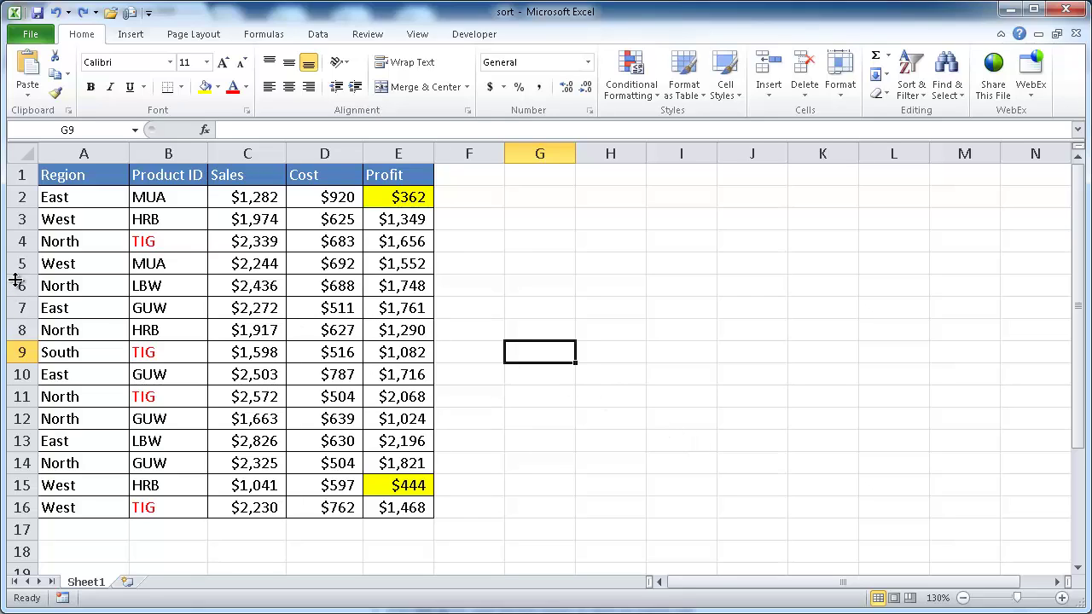
Step: Try sorting the table by Region A to Z, then Z to A, undoing each
{"action": "left_click", "coordinate": [93, 266]}
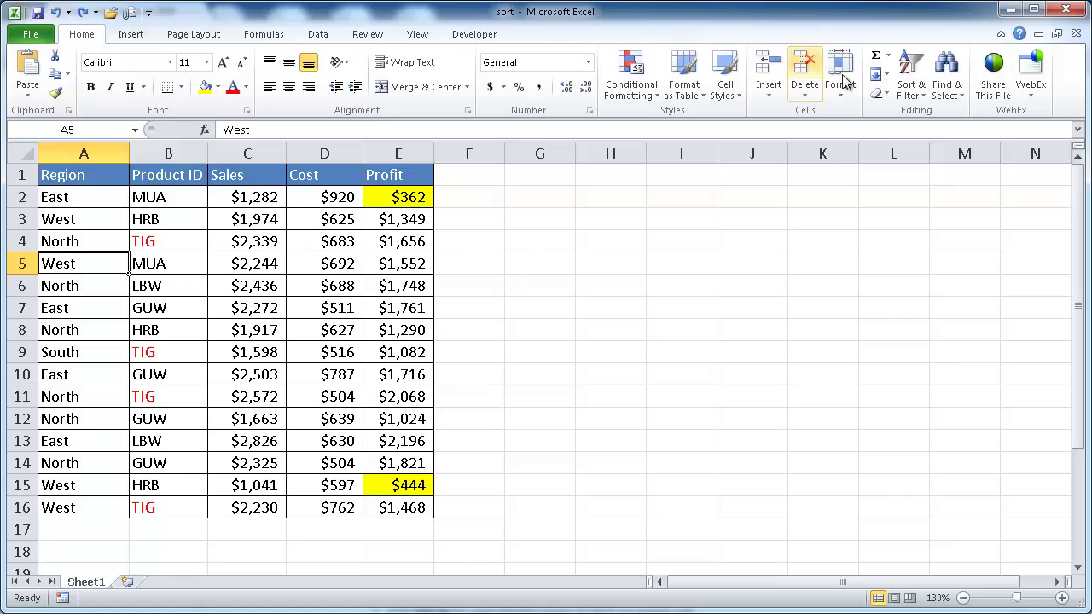
{"action": "left_click", "coordinate": [914, 100]}
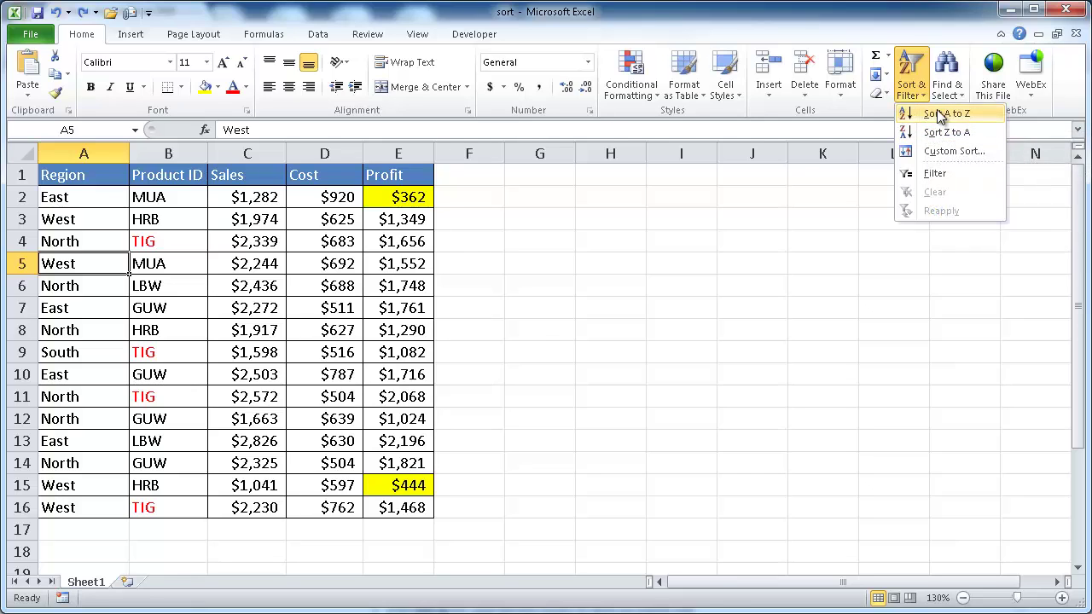
{"action": "left_click", "coordinate": [940, 116]}
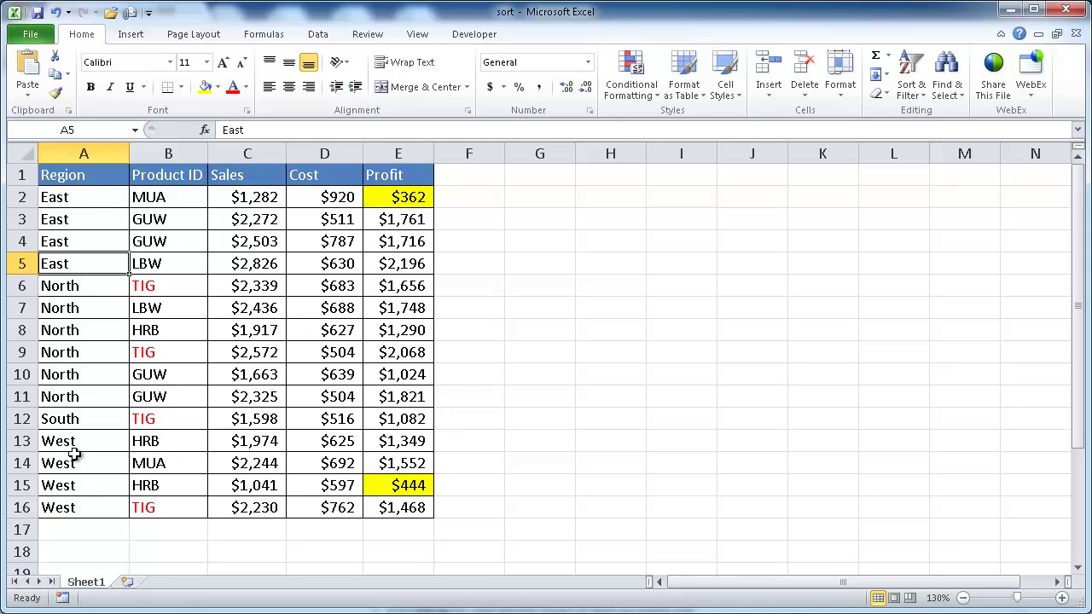
{"action": "key", "text": "ctrl+z"}
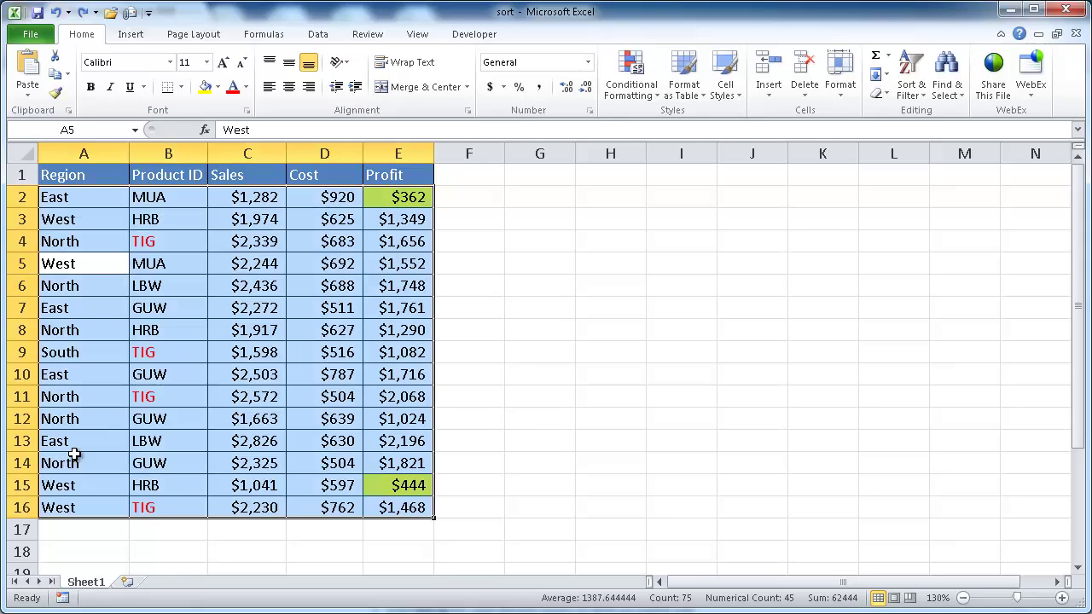
{"action": "left_click", "coordinate": [921, 79]}
{"action": "left_click", "coordinate": [939, 132]}
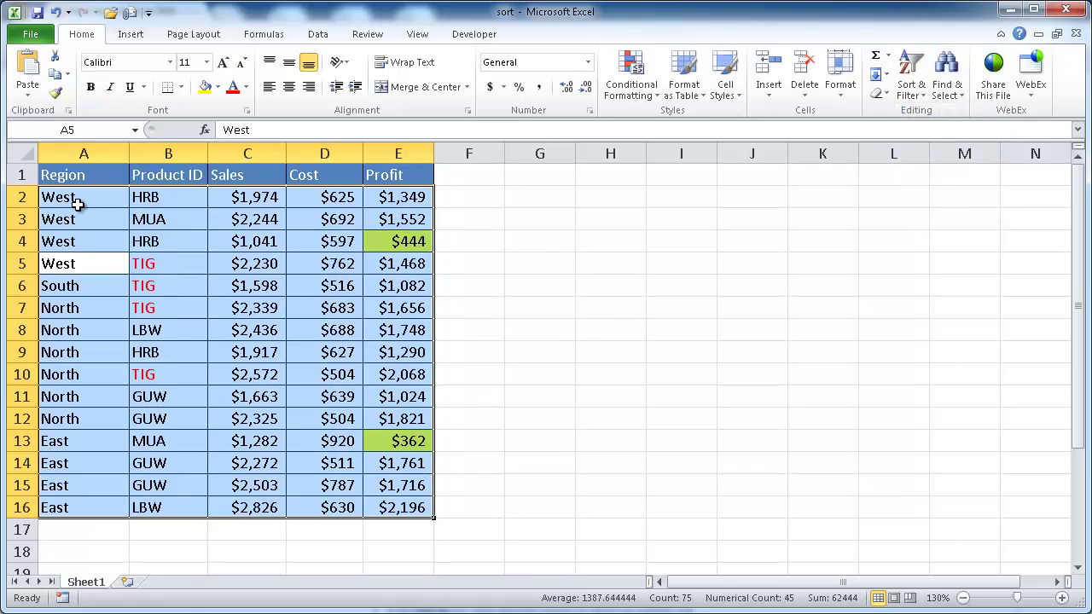
{"action": "key", "text": "ctrl+z"}
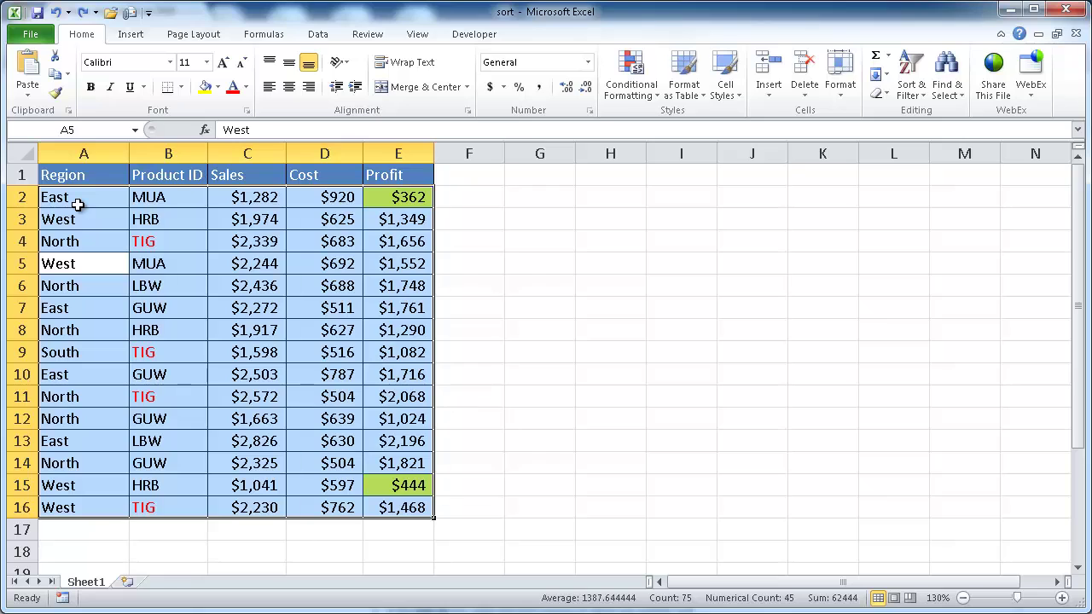
Step: Bring up a Region cell's shortcut menu and dismiss it without sorting
{"action": "left_click", "coordinate": [75, 264]}
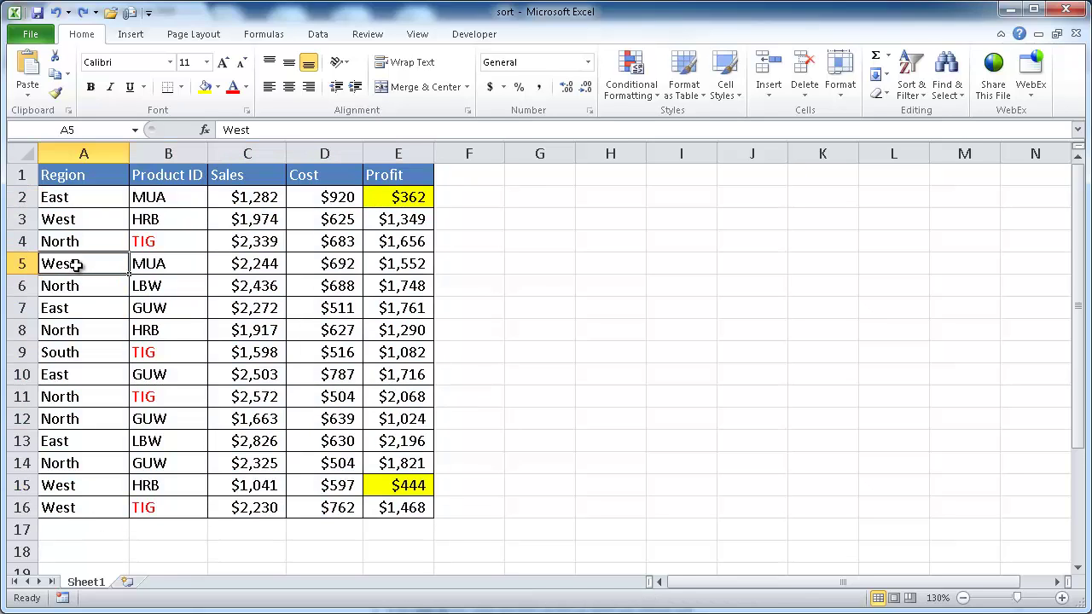
{"action": "right_click", "coordinate": [76, 263]}
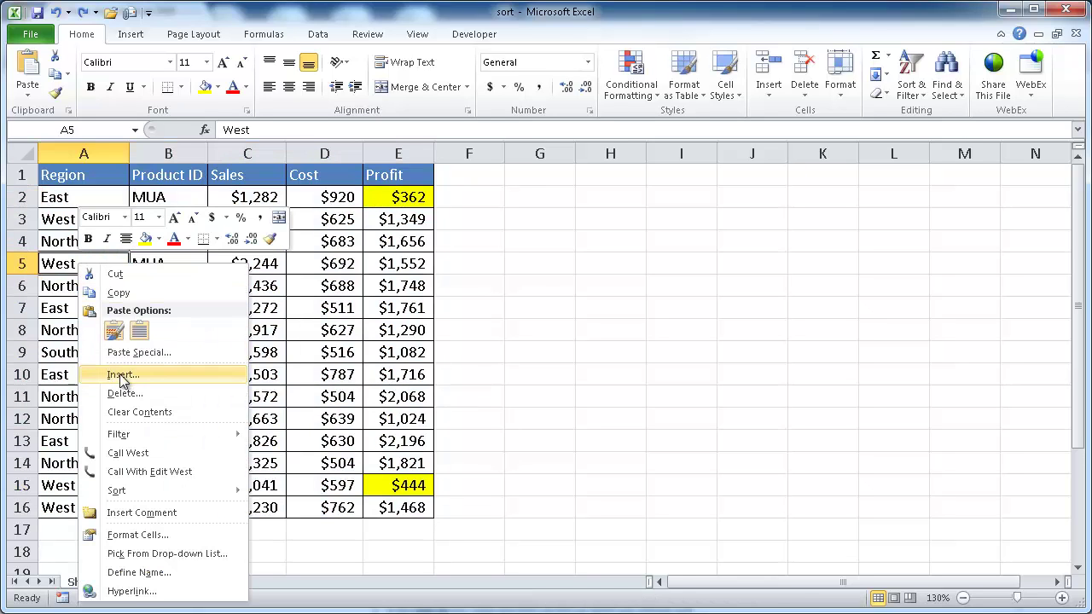
{"action": "mouse_move", "coordinate": [168, 494]}
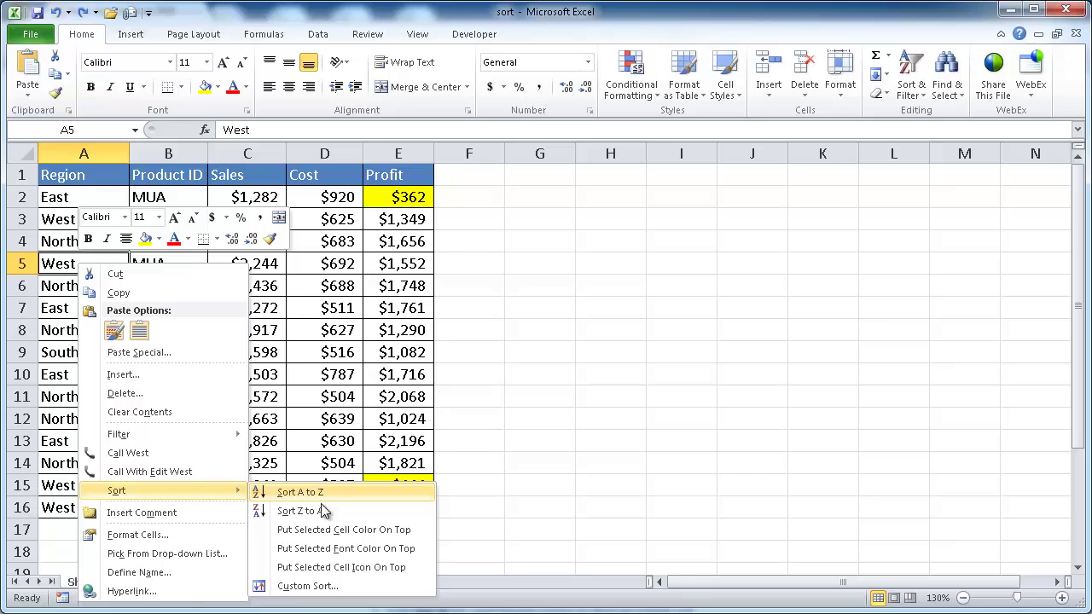
{"action": "left_click", "coordinate": [622, 401]}
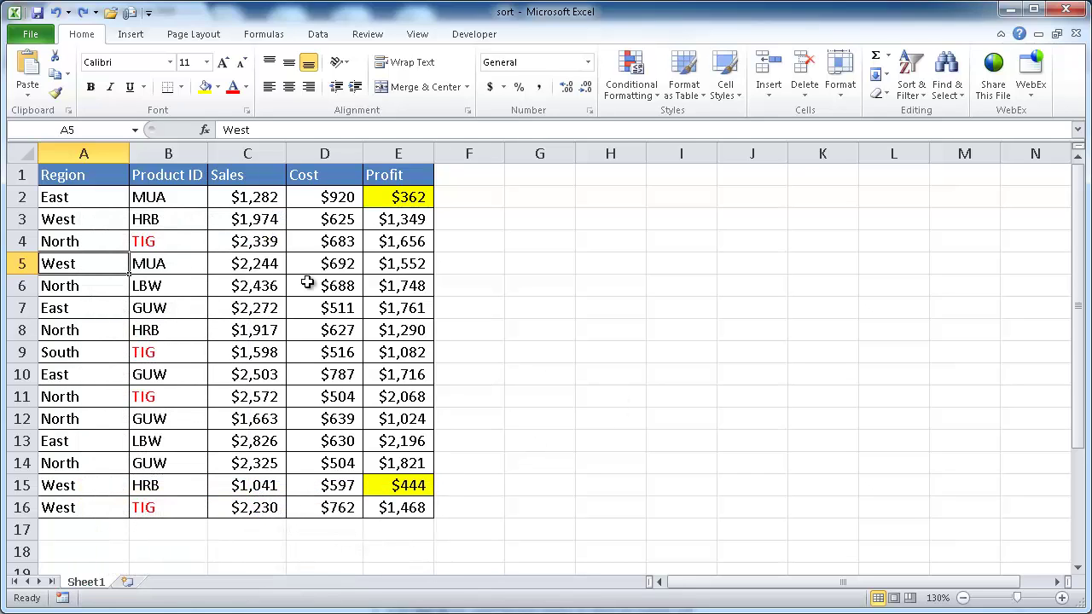
Step: Sort the rows by Sales, largest first, from the shortcut menu, then undo it
{"action": "left_click", "coordinate": [180, 282]}
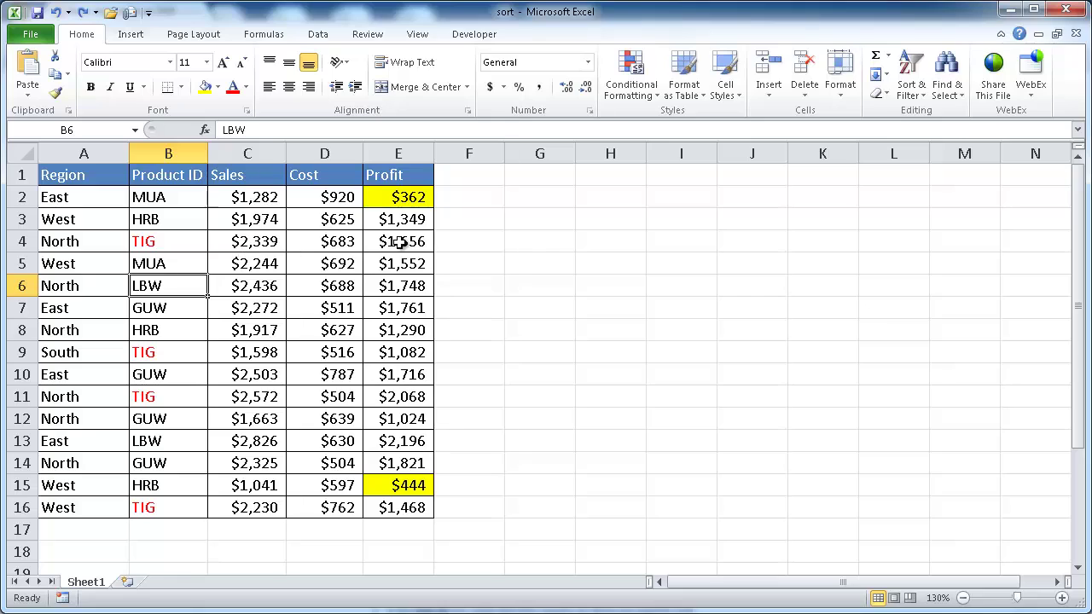
{"action": "left_click", "coordinate": [245, 267]}
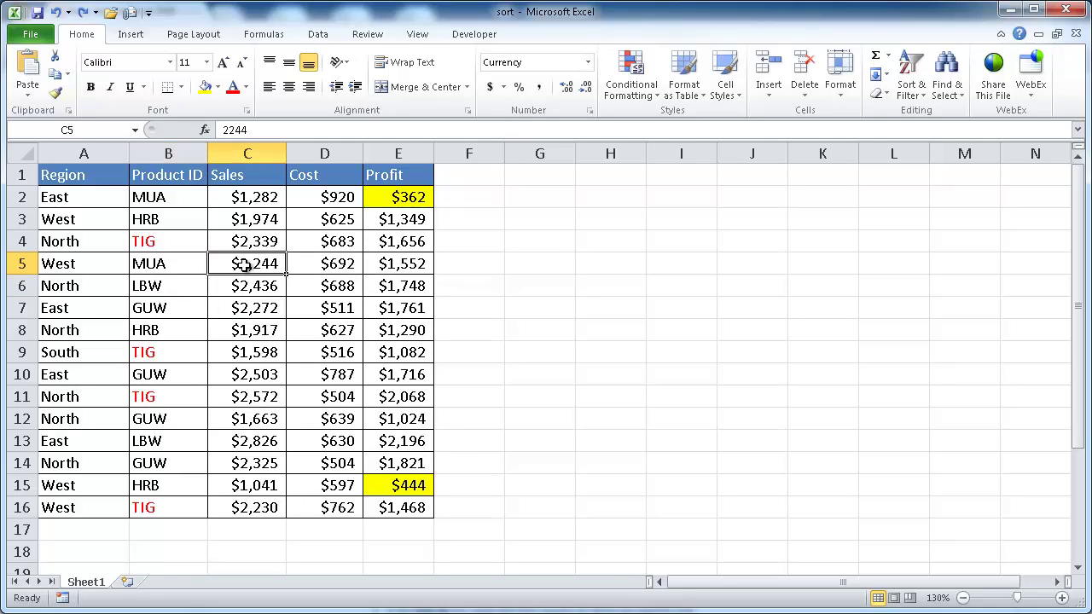
{"action": "right_click", "coordinate": [244, 265]}
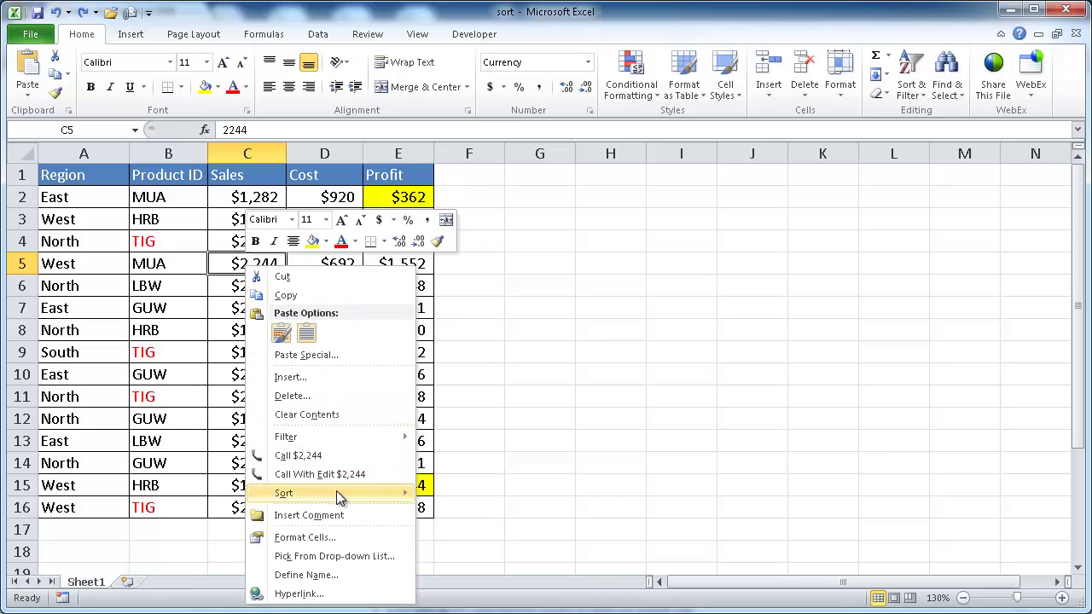
{"action": "mouse_move", "coordinate": [295, 493]}
{"action": "left_click", "coordinate": [477, 517]}
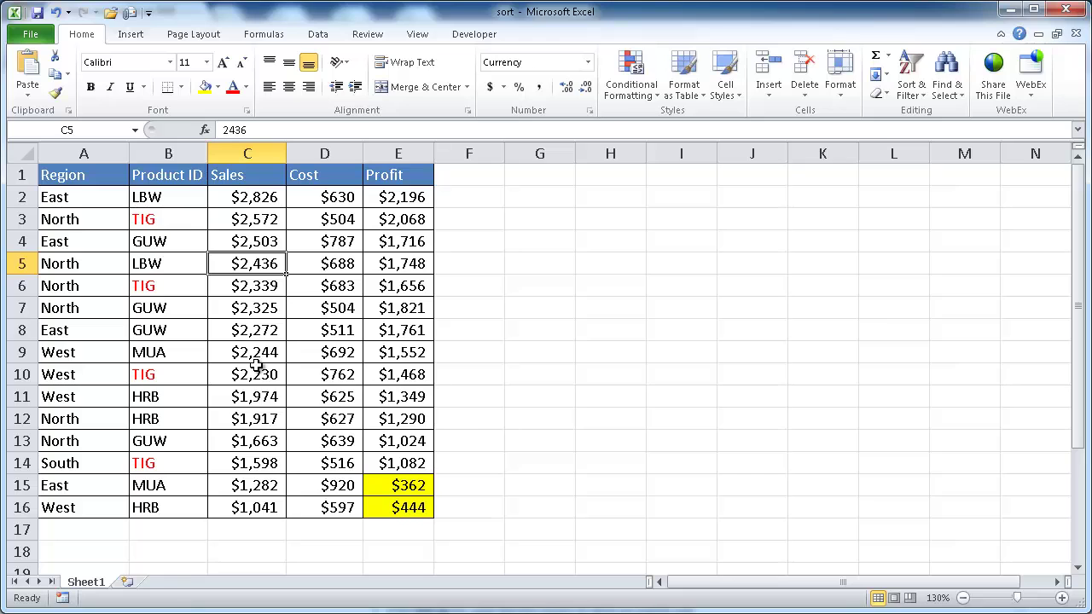
{"action": "key", "text": "ctrl+z"}
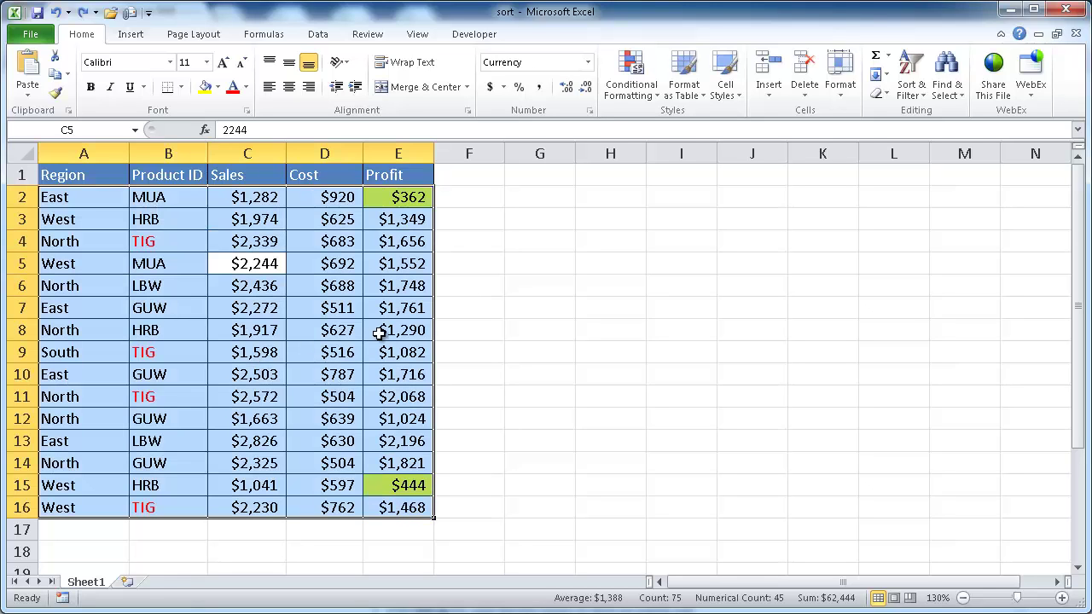
{"action": "left_click", "coordinate": [487, 324]}
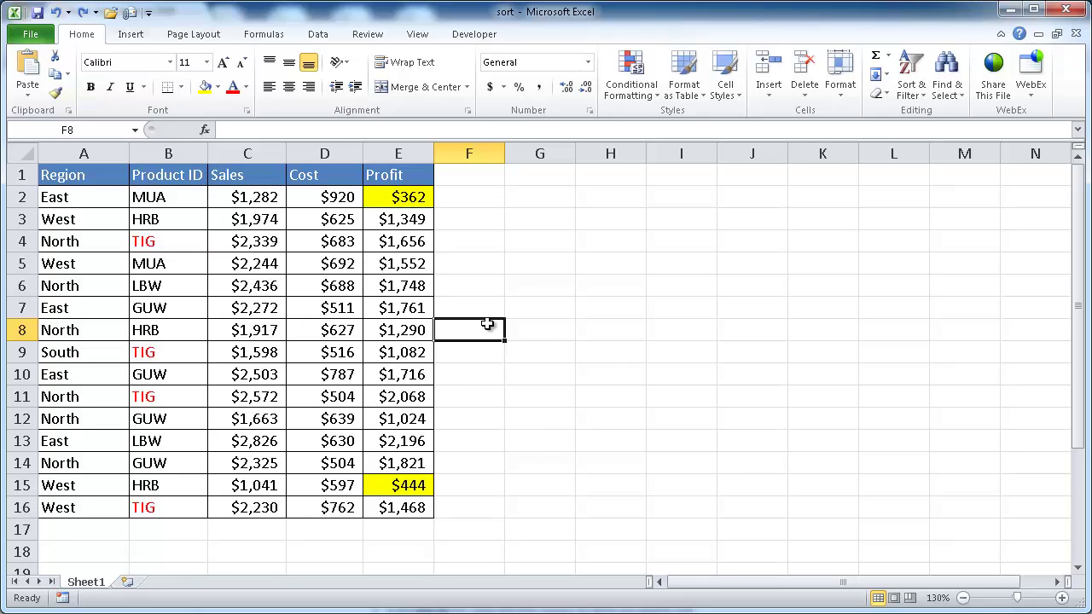
Step: Select a Sales cell and open the Custom Sort dialog from the Data tab
{"action": "left_click", "coordinate": [265, 311]}
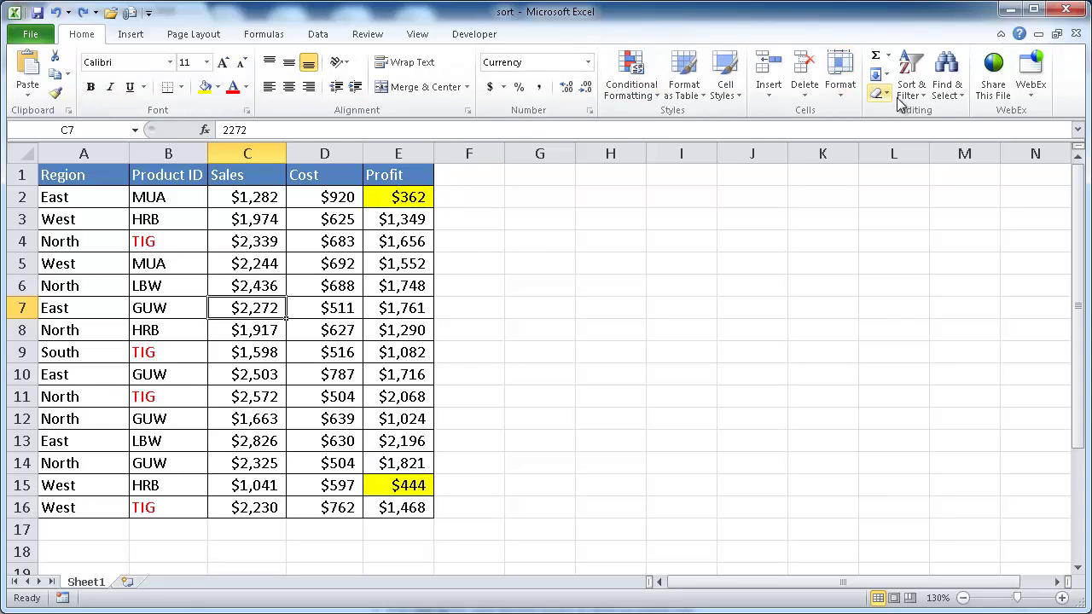
{"action": "left_click", "coordinate": [318, 34]}
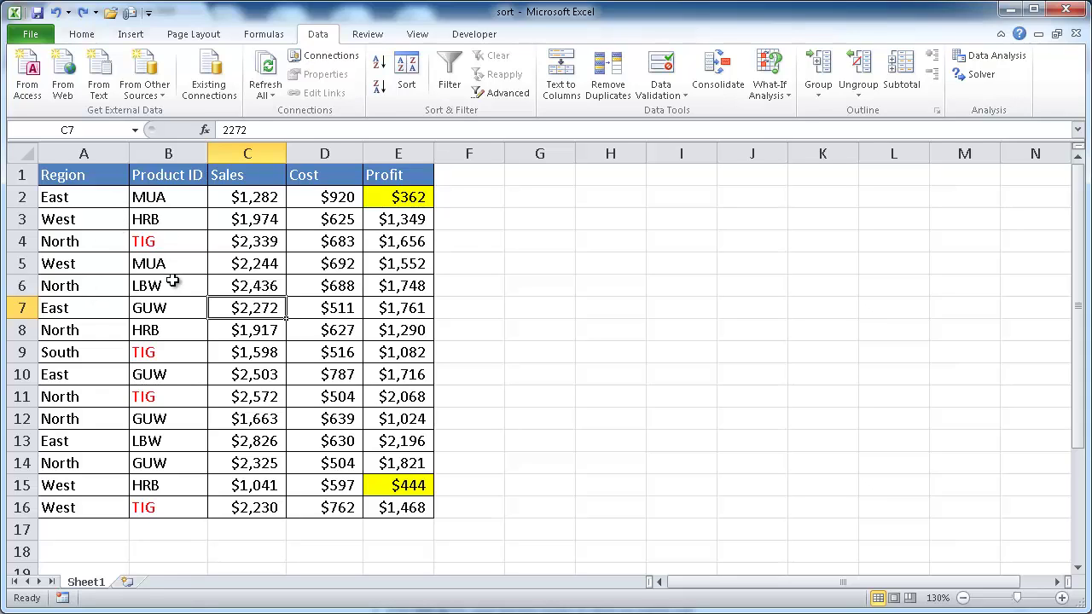
{"action": "left_click", "coordinate": [409, 89]}
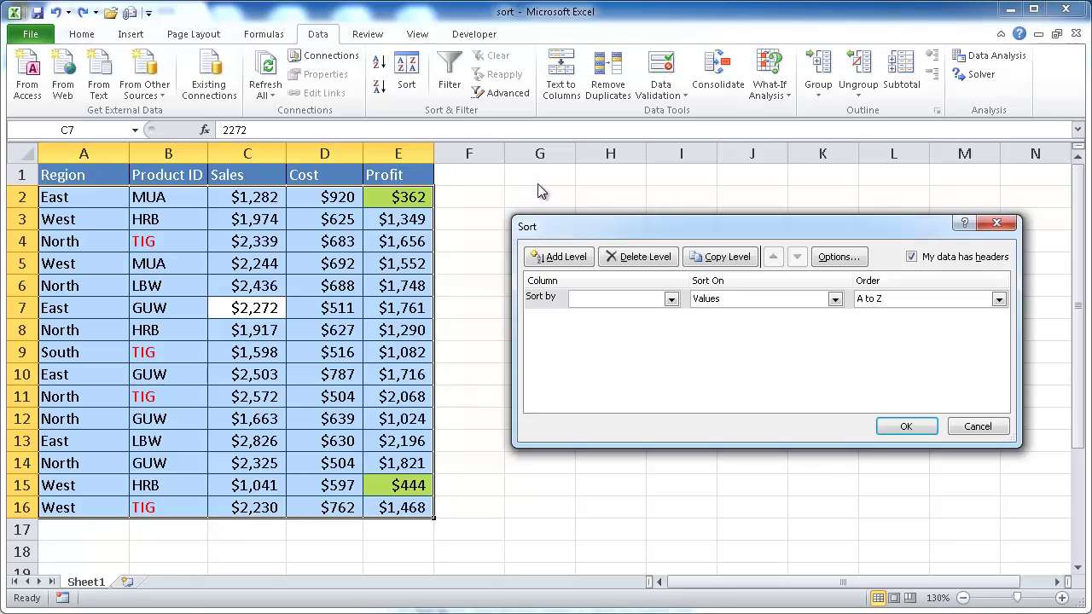
{"action": "left_click_drag", "start_coordinate": [587, 229], "coordinate": [527, 208]}
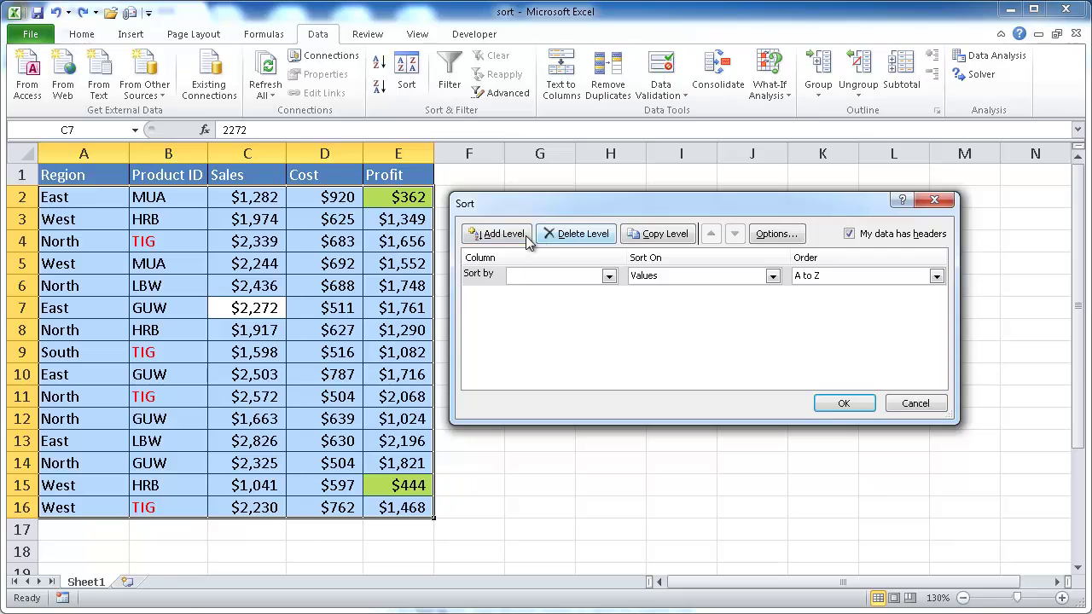
Step: Sort by Region, add a Then by level for Product ID, and apply
{"action": "left_click", "coordinate": [608, 276]}
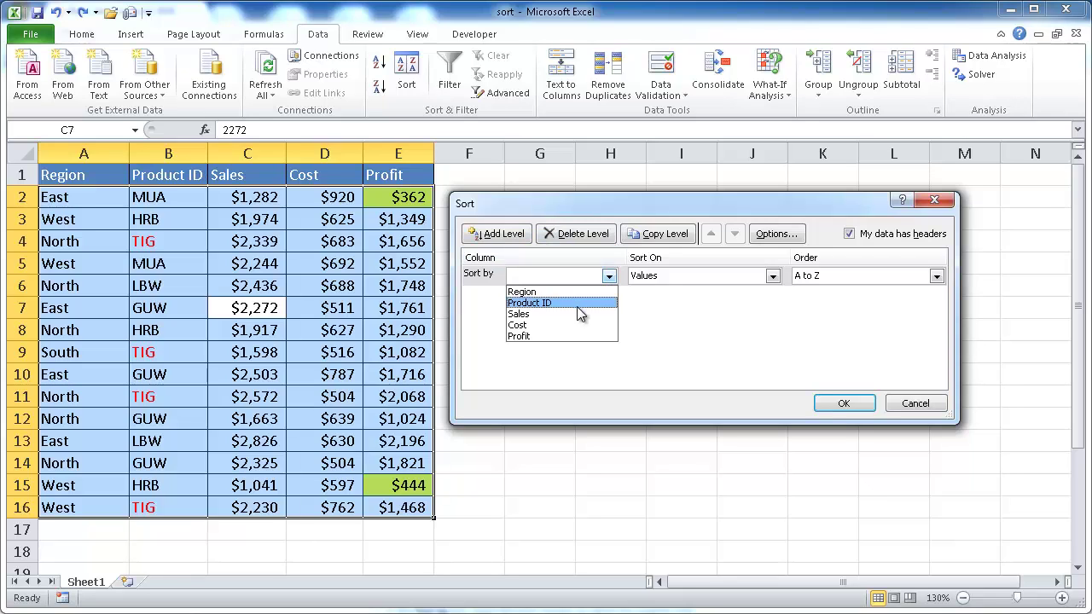
{"action": "left_click", "coordinate": [573, 294]}
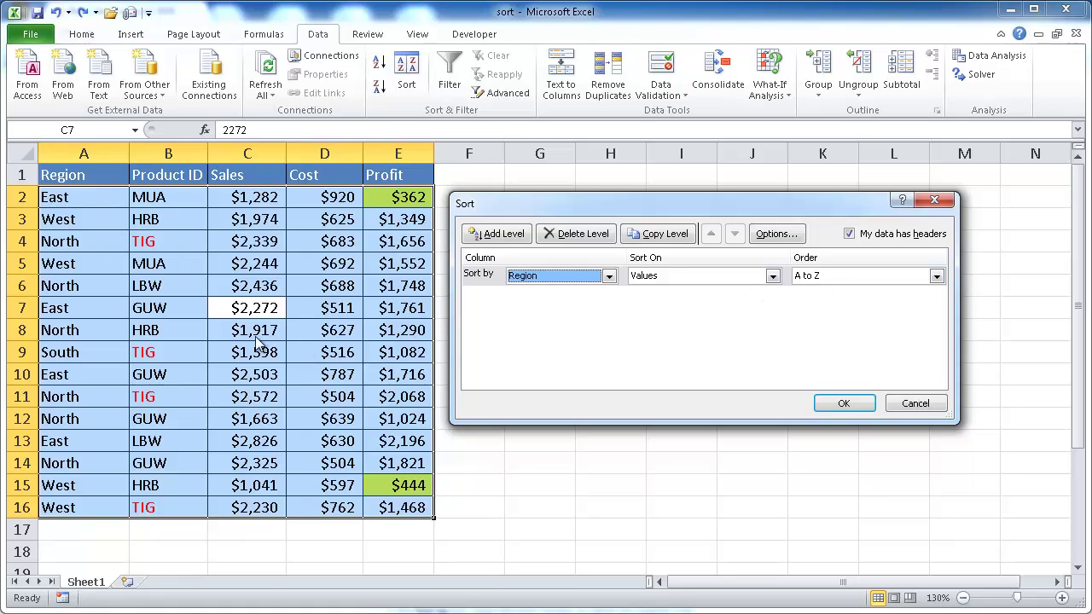
{"action": "left_click", "coordinate": [494, 234]}
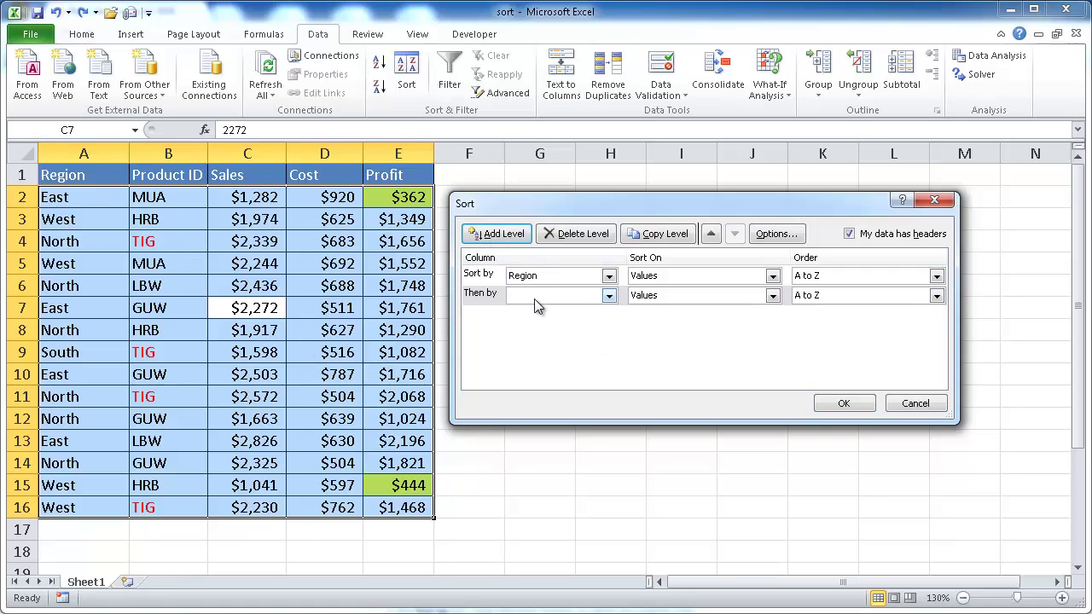
{"action": "left_click", "coordinate": [608, 295]}
{"action": "left_click", "coordinate": [570, 322]}
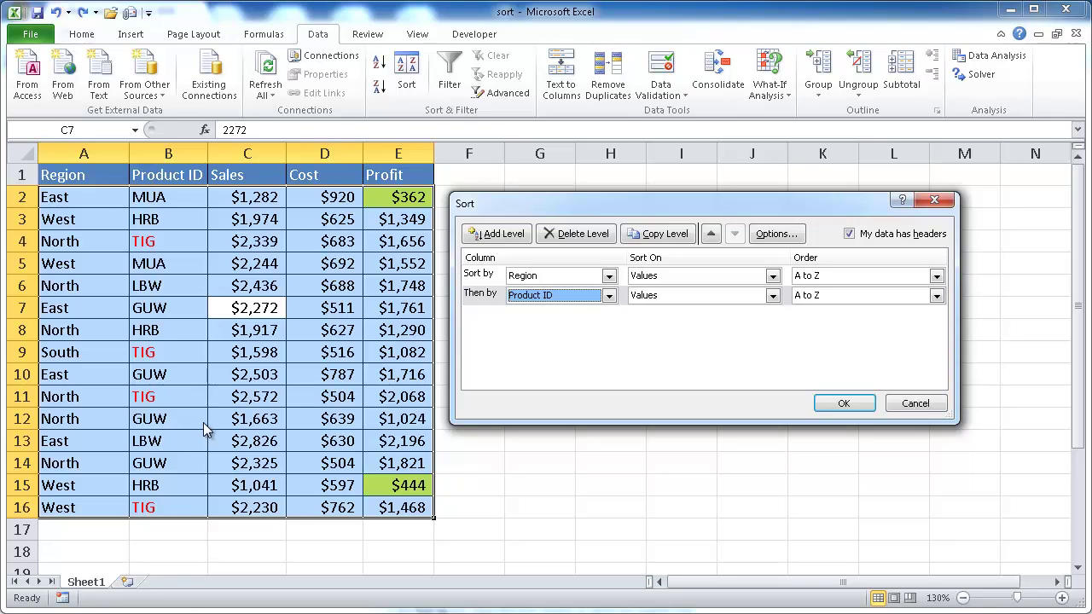
{"action": "left_click", "coordinate": [845, 403]}
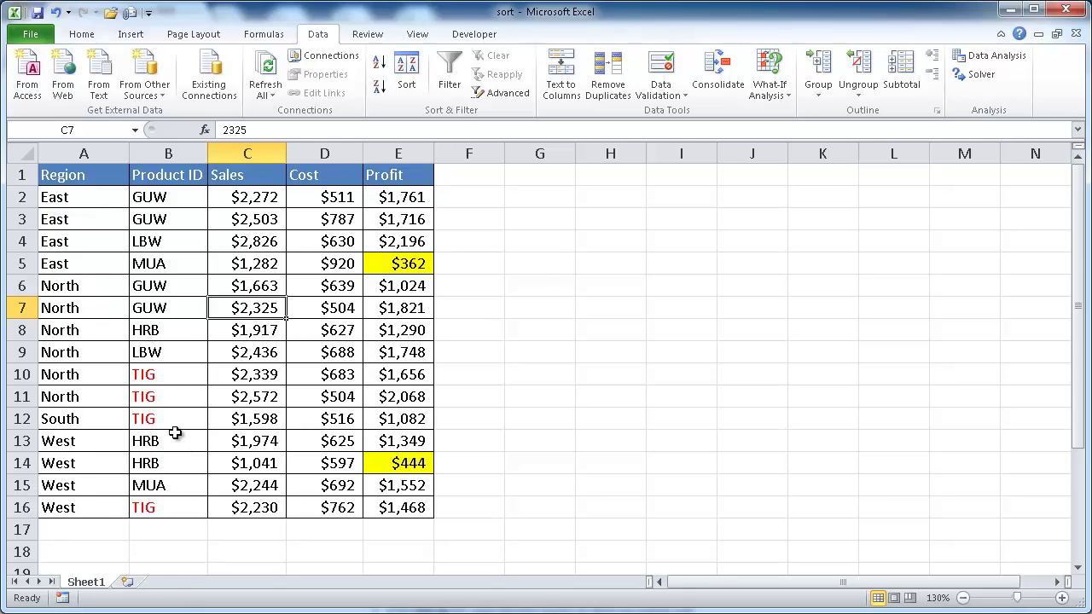
Step: Undo the Region/Product ID sort and deselect the table by clicking E7
{"action": "key", "text": "ctrl+z"}
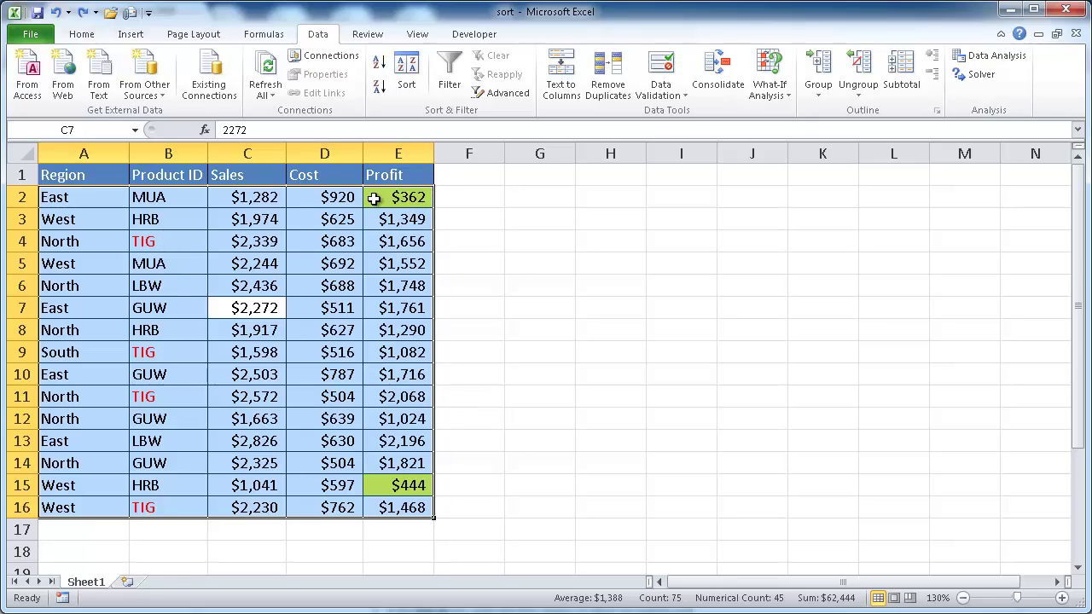
{"action": "left_click", "coordinate": [370, 310]}
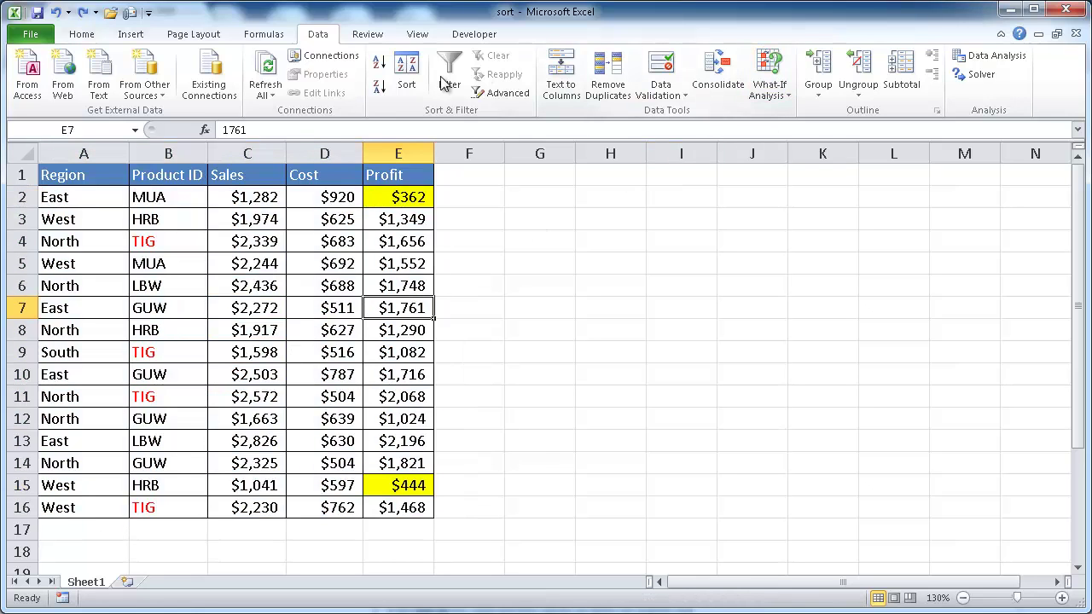
Step: Set a sort by Profit on Cell Color with yellow On Top
{"action": "left_click", "coordinate": [406, 75]}
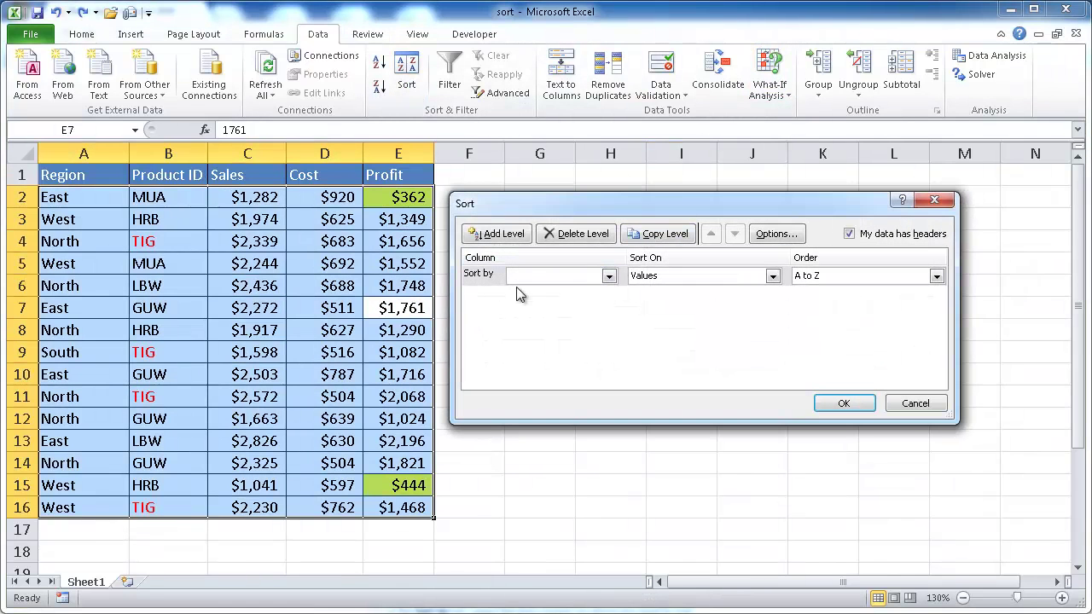
{"action": "left_click", "coordinate": [608, 277]}
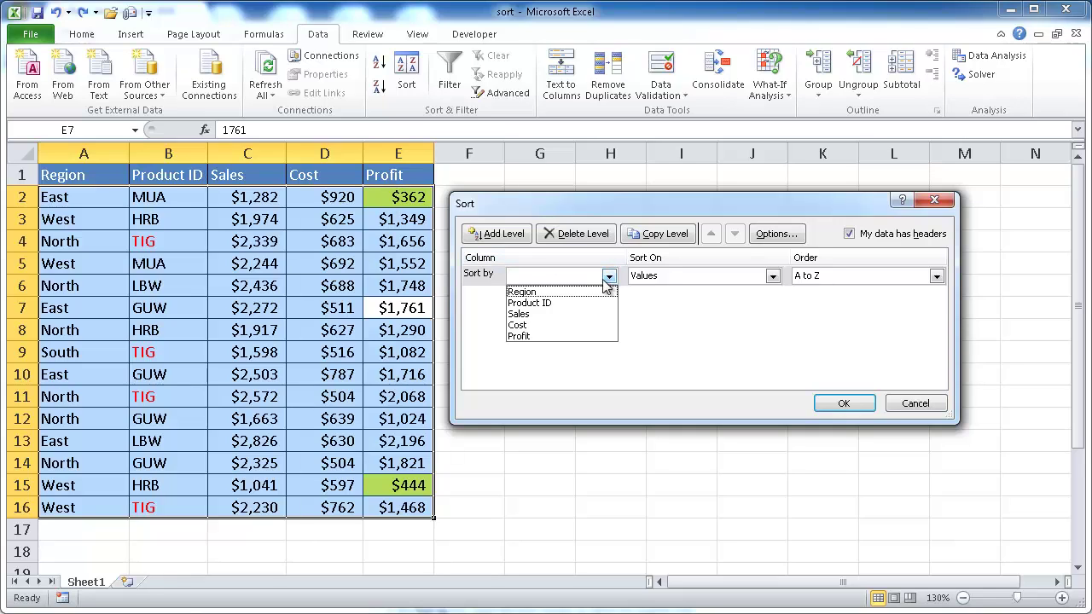
{"action": "left_click", "coordinate": [567, 332]}
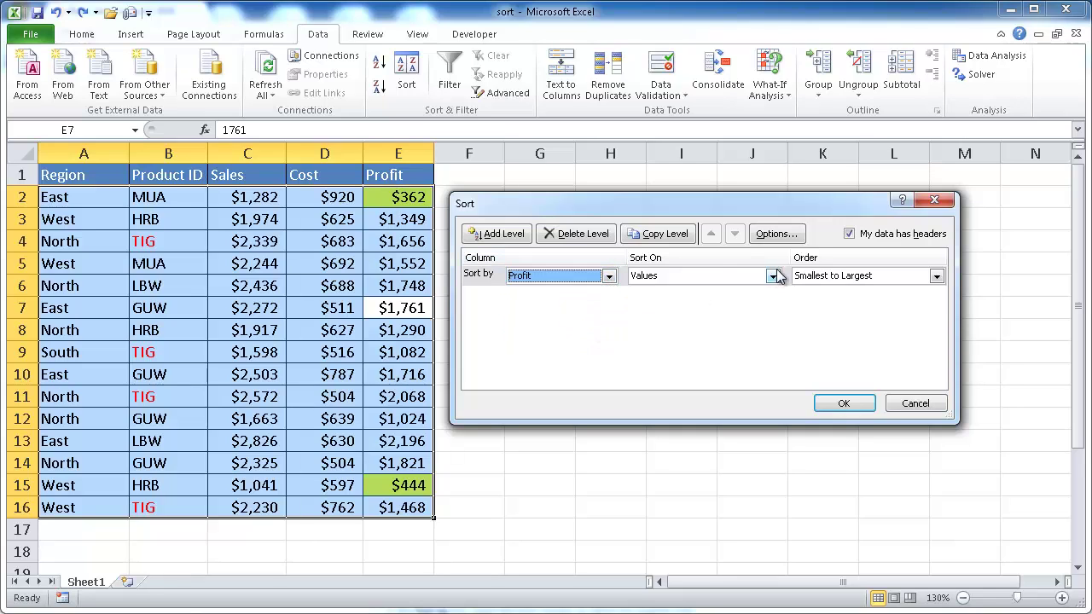
{"action": "left_click", "coordinate": [739, 277]}
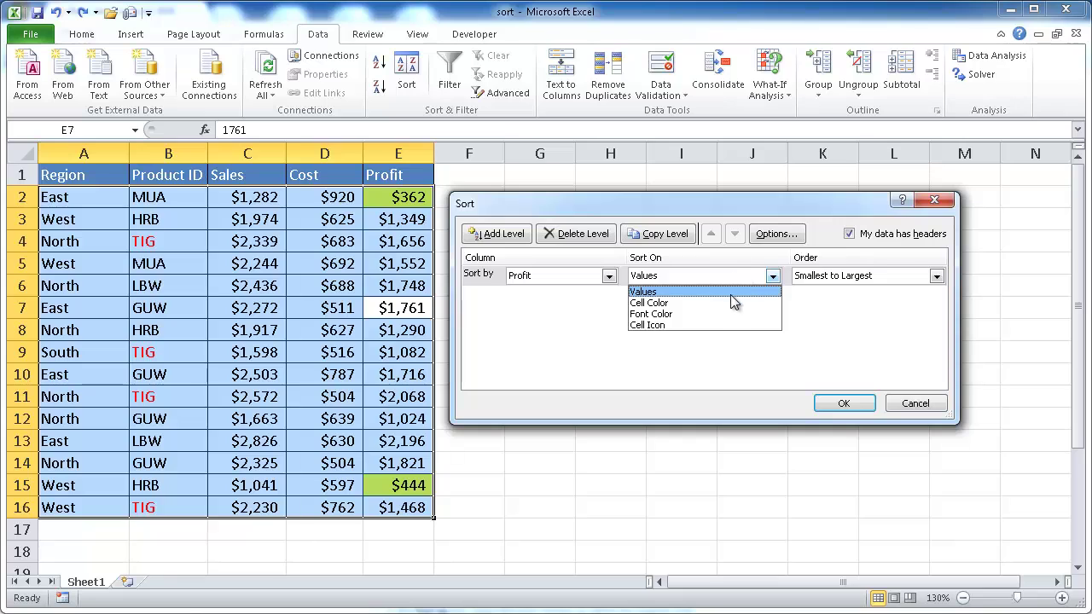
{"action": "left_click", "coordinate": [730, 303]}
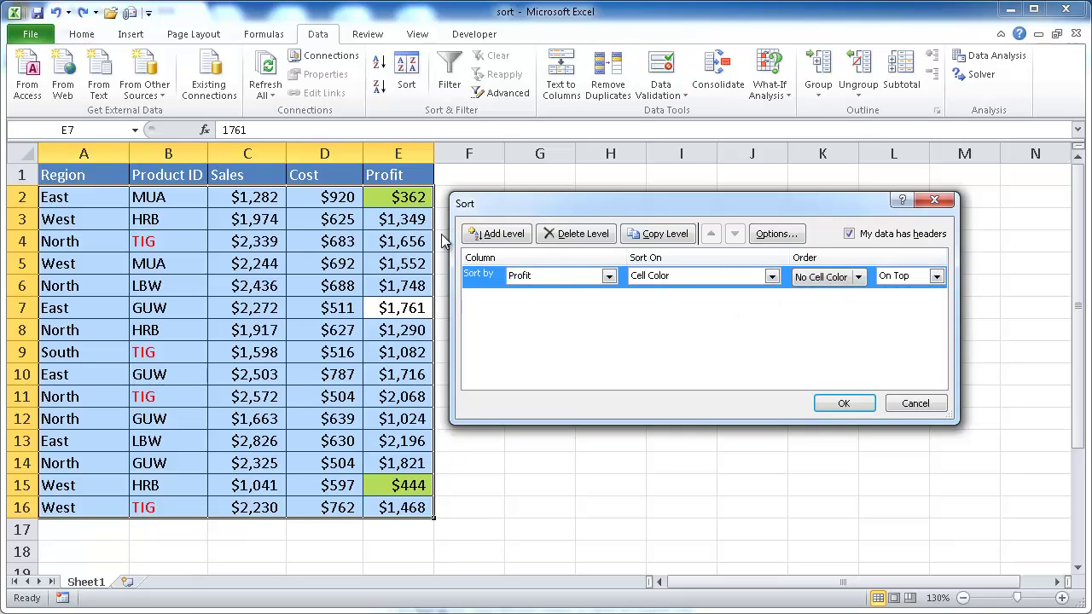
{"action": "left_click", "coordinate": [857, 281]}
{"action": "left_click", "coordinate": [812, 324]}
Step: Apply the yellow-first sort, undo it, and reopen the Sort dialog
{"action": "left_click", "coordinate": [843, 404]}
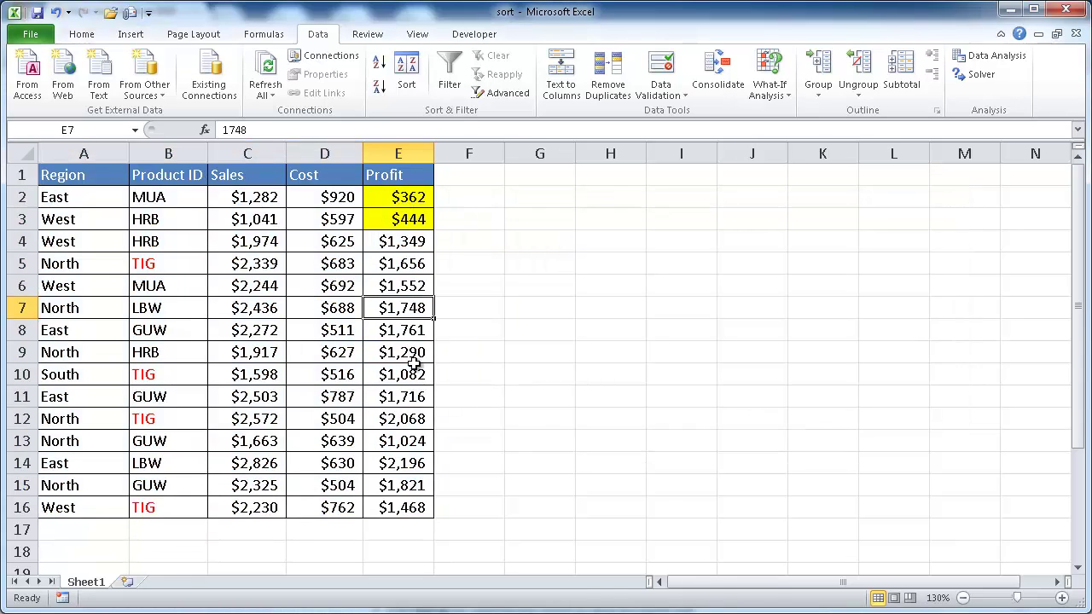
{"action": "key", "text": "ctrl+z"}
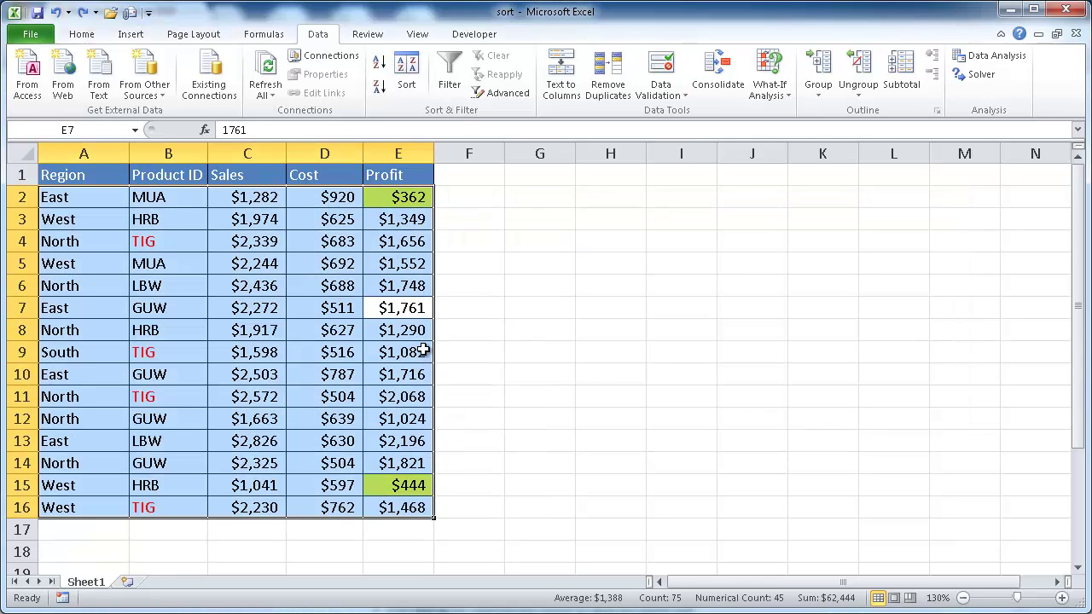
{"action": "left_click", "coordinate": [417, 73]}
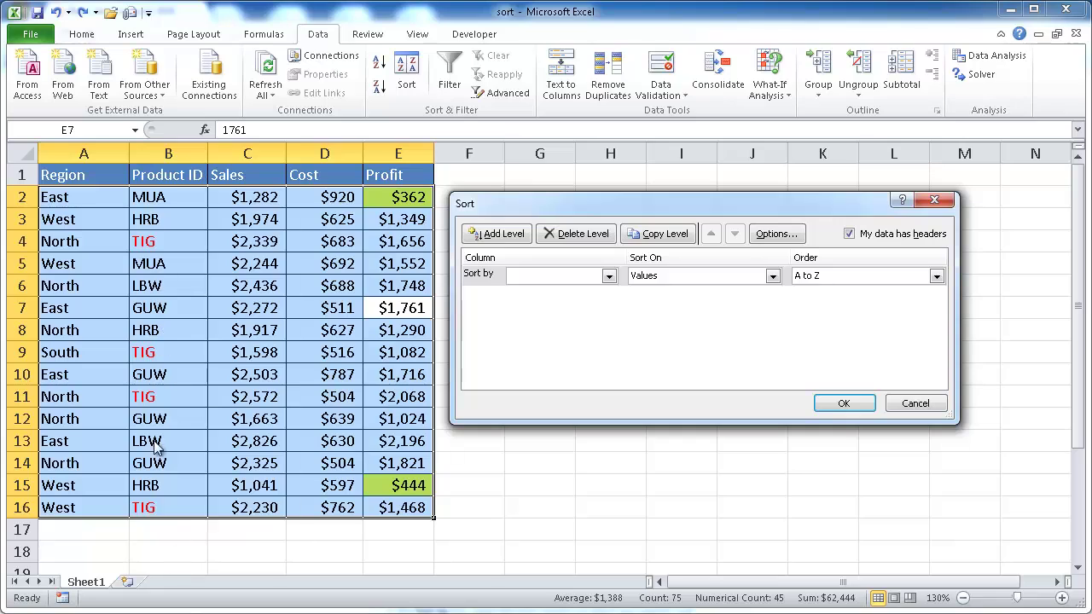
Step: Sort by Product ID on Font Color with red On Top, then undo it
{"action": "left_click", "coordinate": [609, 276]}
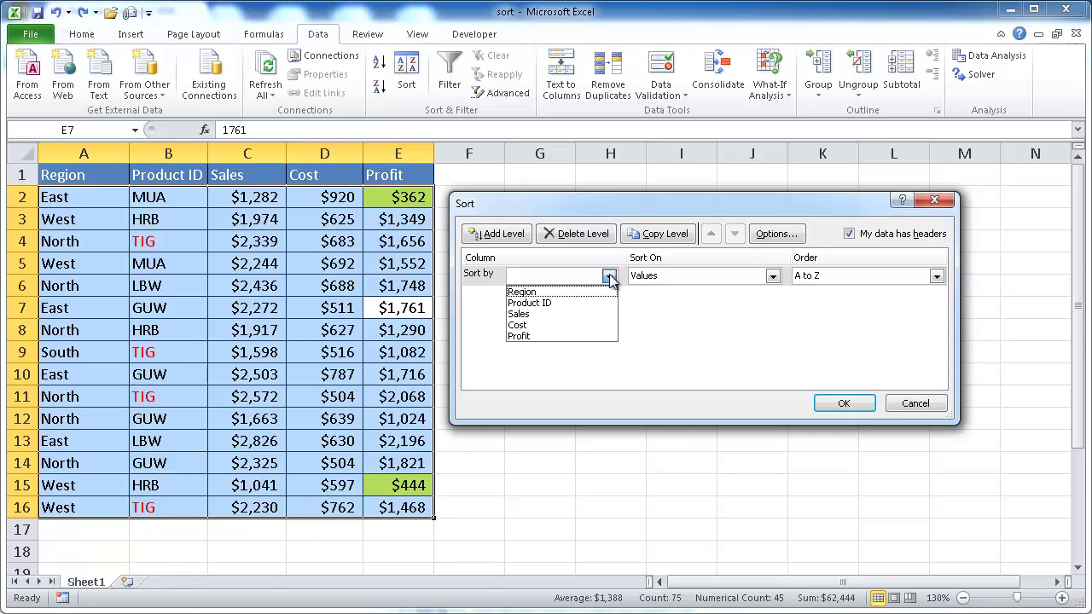
{"action": "left_click", "coordinate": [529, 303]}
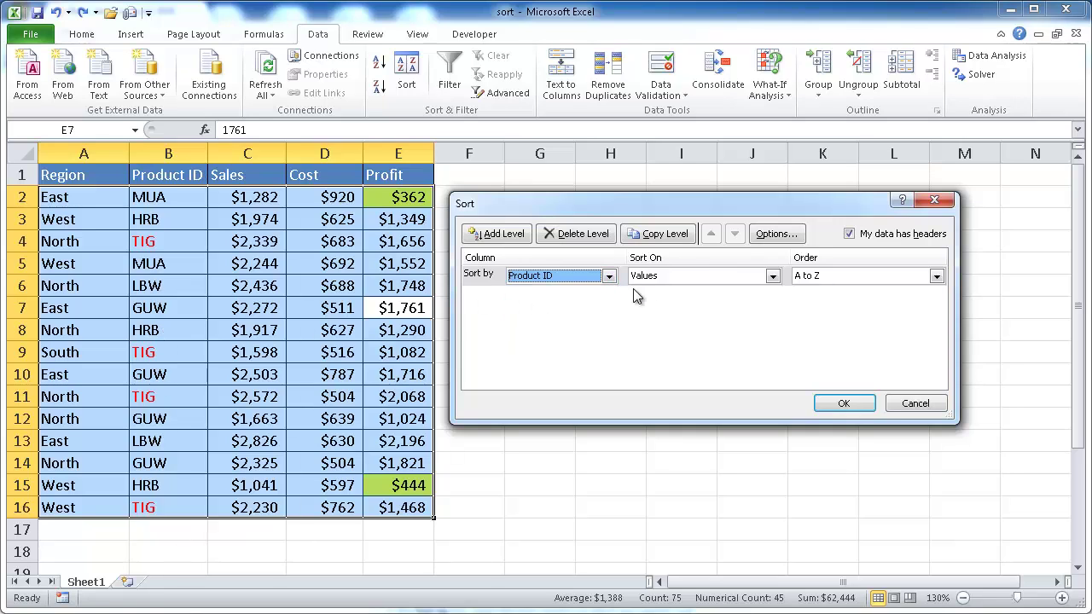
{"action": "left_click", "coordinate": [689, 276]}
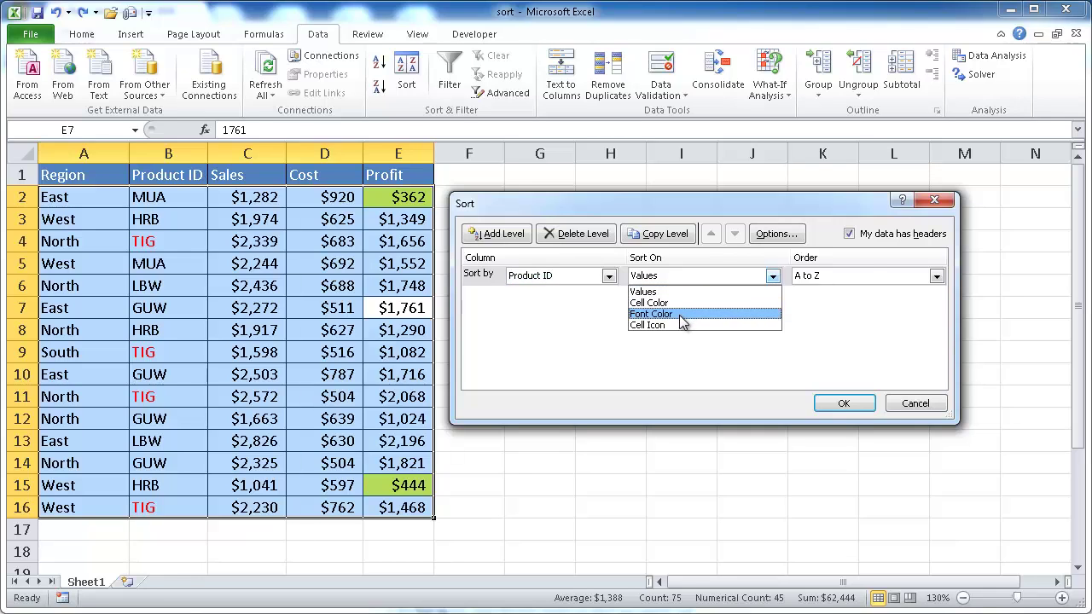
{"action": "left_click", "coordinate": [680, 314]}
{"action": "left_click", "coordinate": [857, 277]}
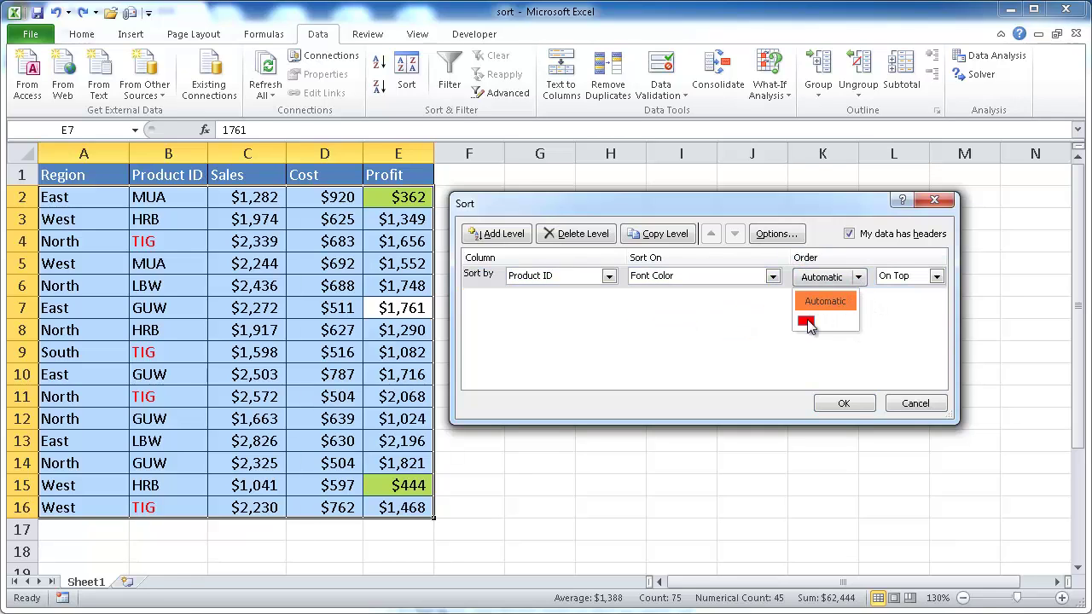
{"action": "left_click", "coordinate": [806, 317]}
{"action": "left_click", "coordinate": [842, 403]}
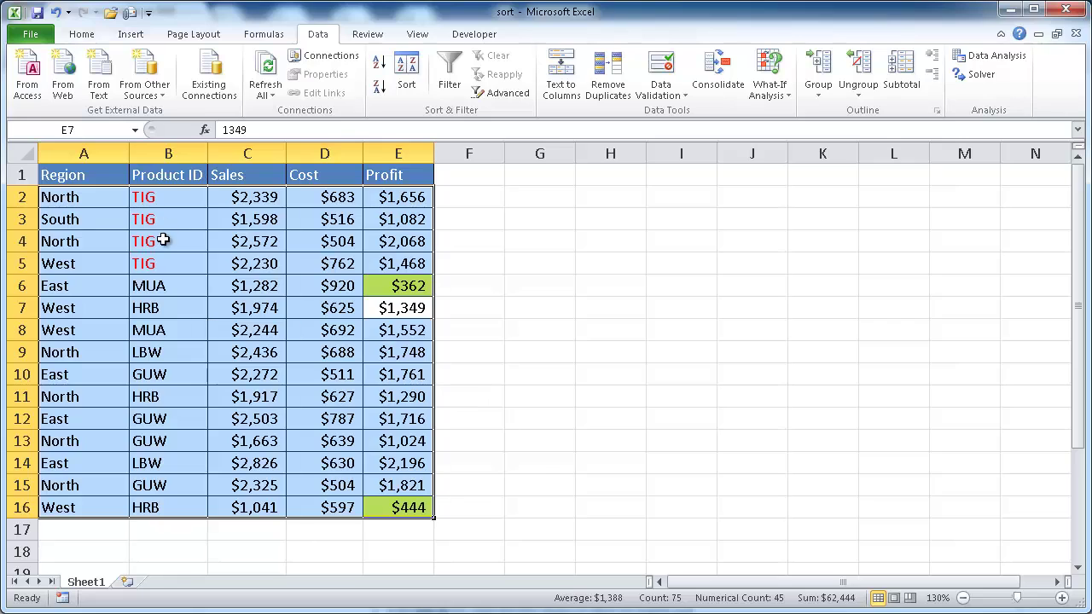
{"action": "key", "text": "ctrl+z"}
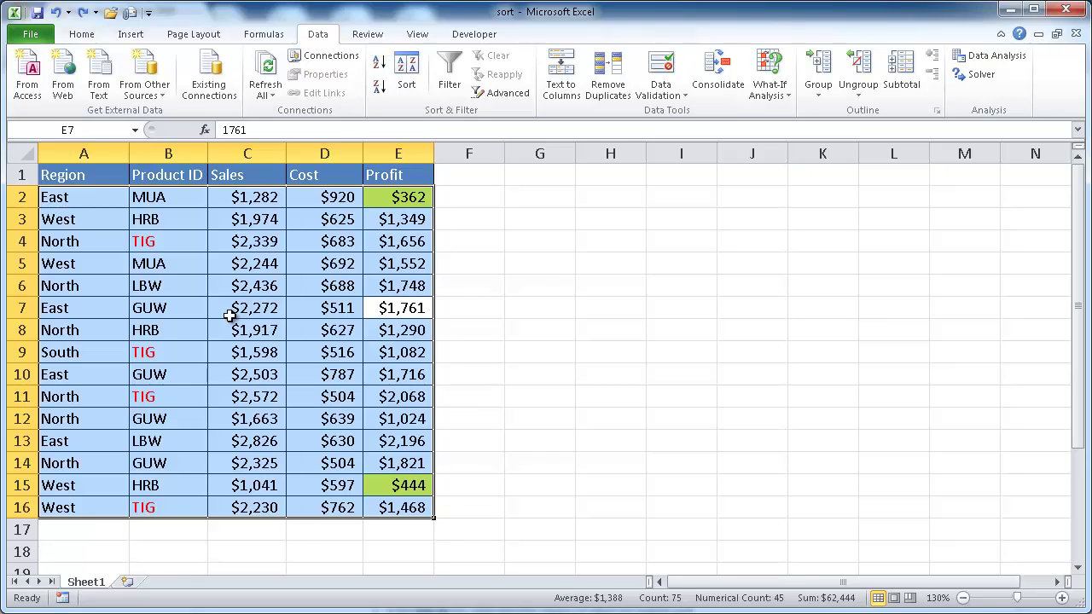
{"action": "scroll", "coordinate": [230, 316], "scroll_direction": "down", "scroll_amount": 4}
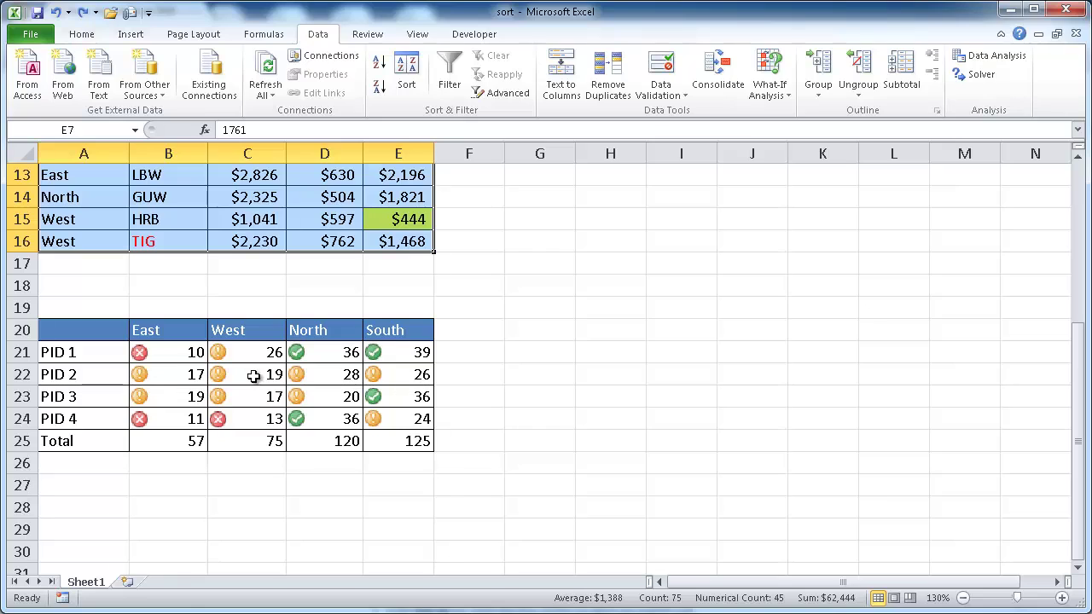
{"action": "left_click", "coordinate": [394, 375]}
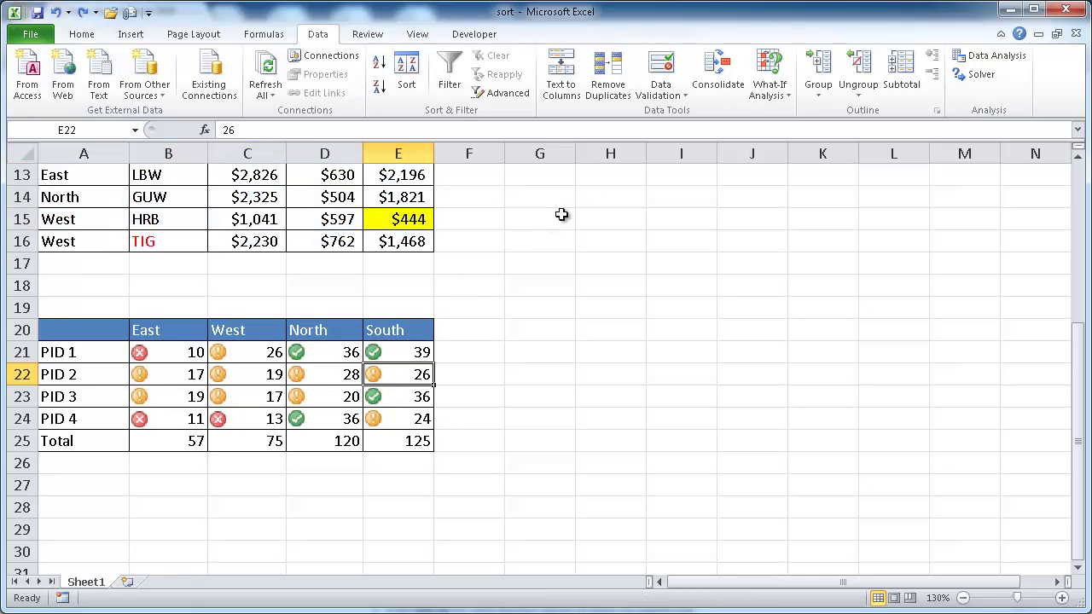
{"action": "left_click", "coordinate": [411, 74]}
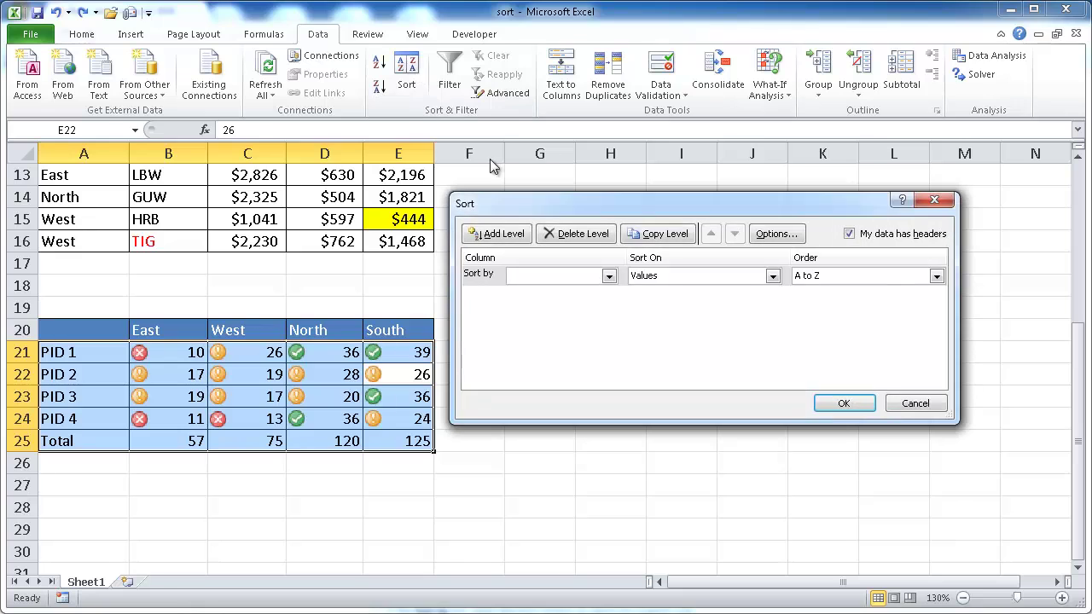
{"action": "left_click", "coordinate": [926, 403]}
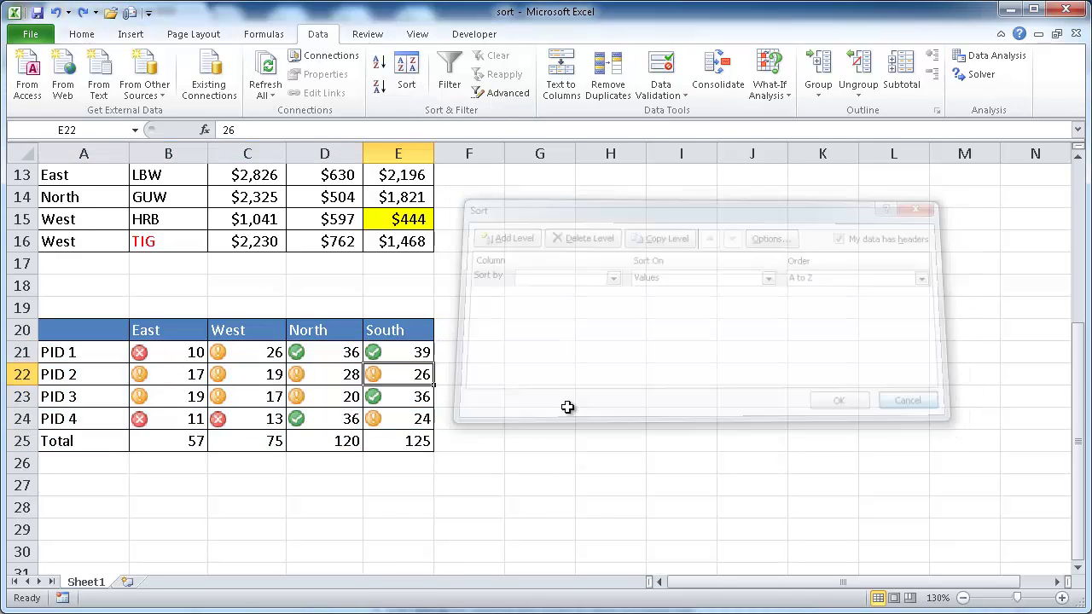
{"action": "right_click", "coordinate": [397, 381]}
{"action": "mouse_move", "coordinate": [448, 268]}
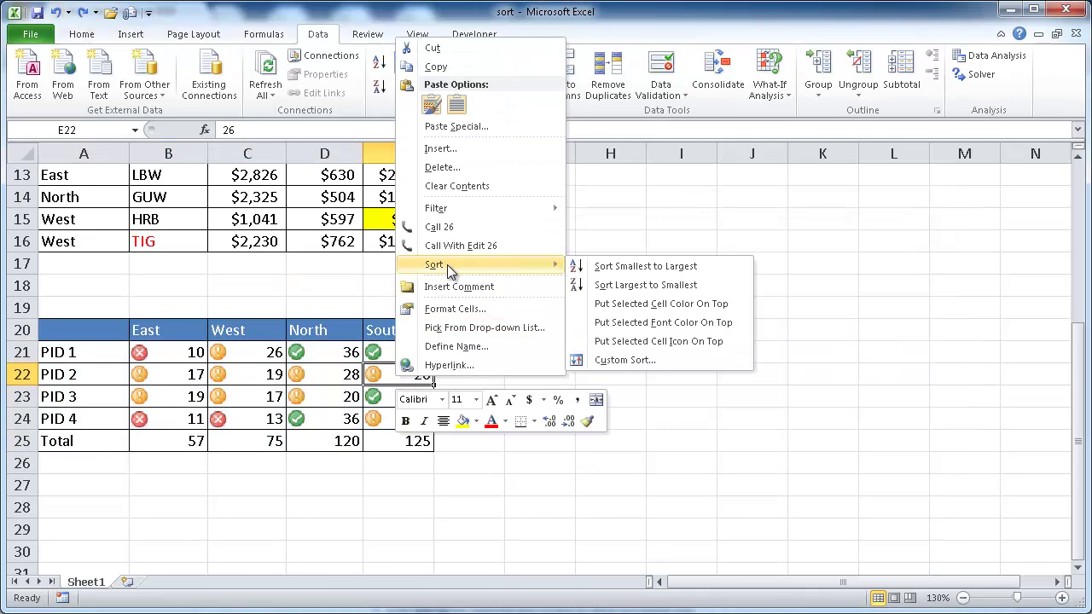
{"action": "left_click", "coordinate": [626, 361]}
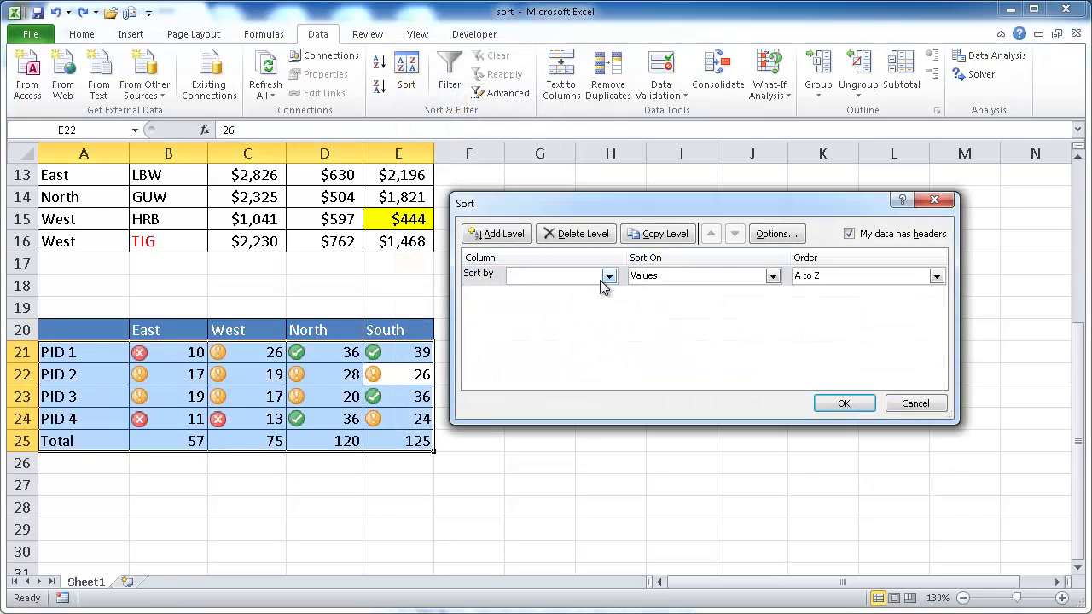
{"action": "left_click", "coordinate": [604, 278]}
{"action": "left_click", "coordinate": [527, 337]}
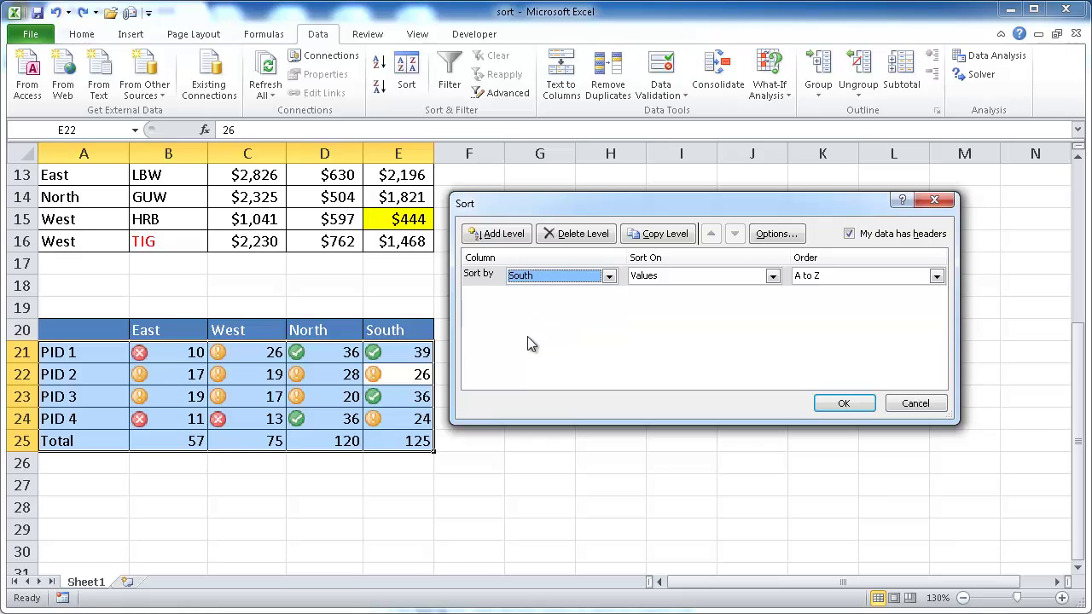
{"action": "left_click", "coordinate": [772, 275]}
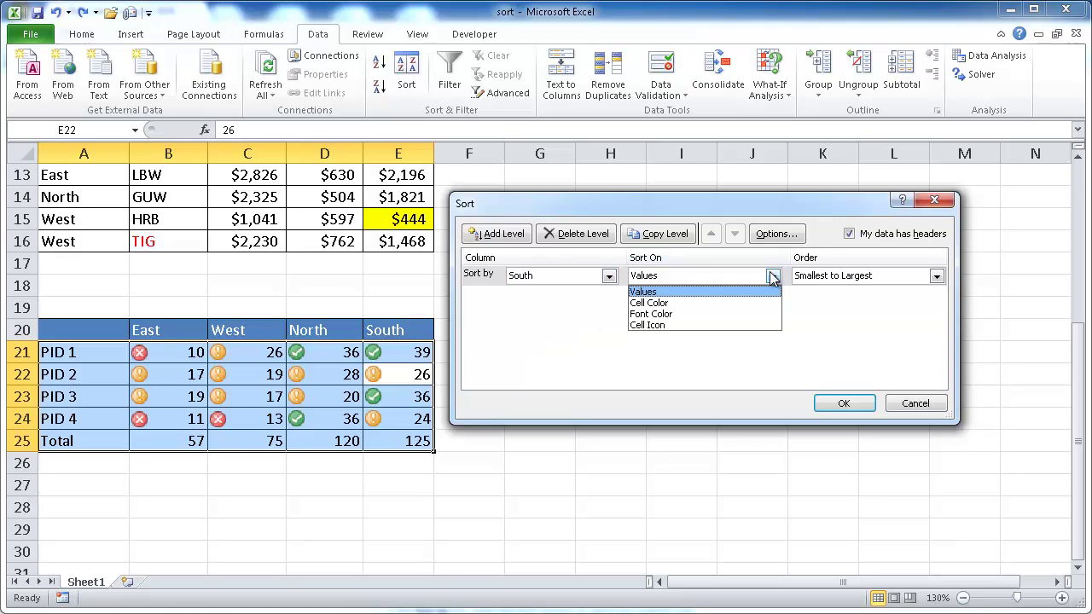
{"action": "left_click", "coordinate": [738, 325]}
{"action": "left_click", "coordinate": [858, 278]}
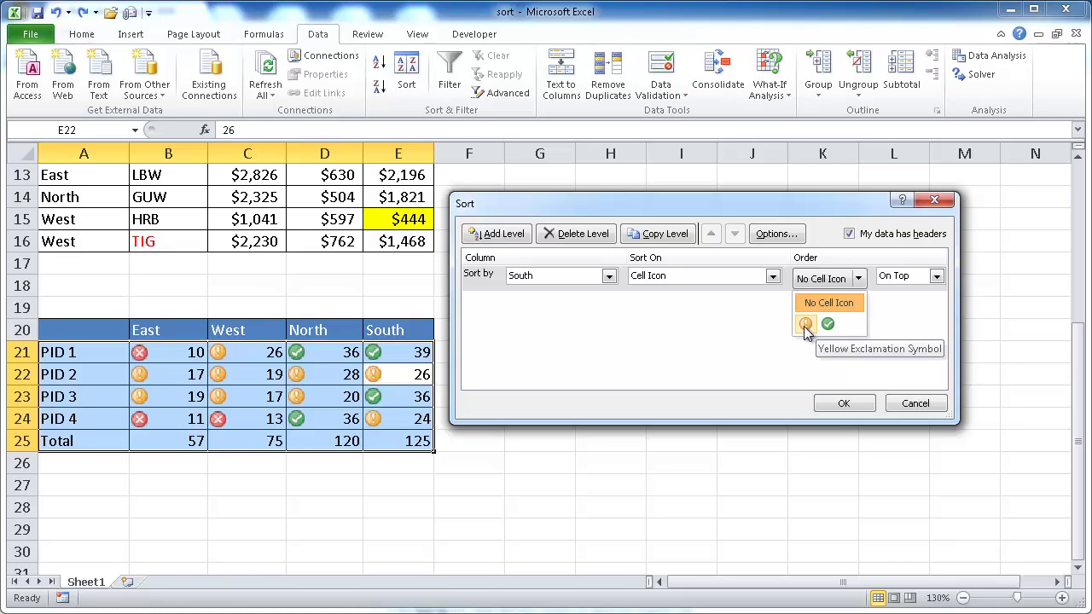
{"action": "left_click", "coordinate": [805, 324]}
{"action": "left_click", "coordinate": [843, 404]}
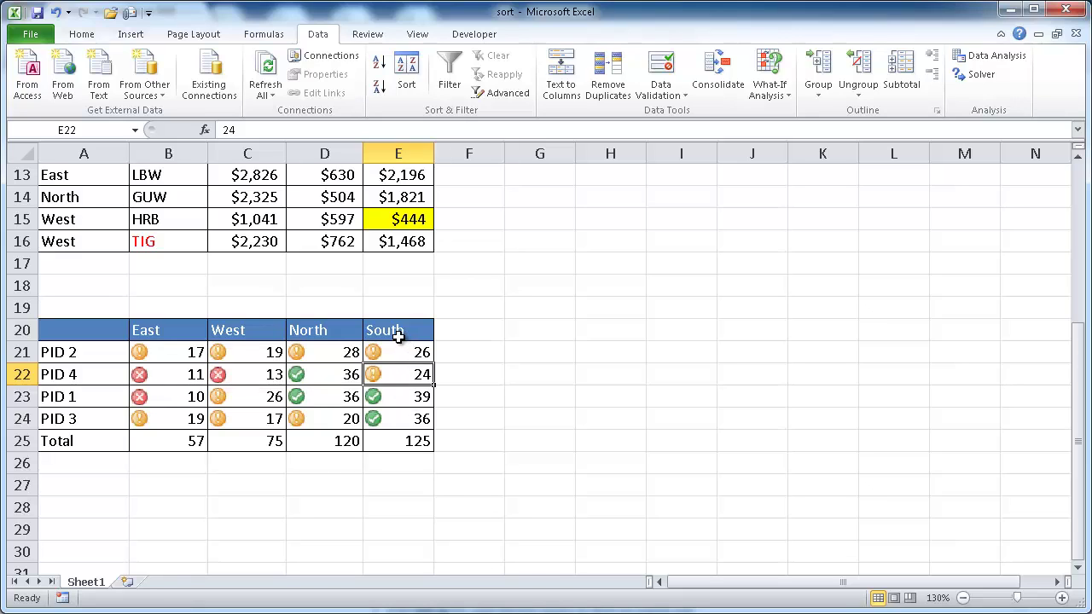
{"action": "key", "text": "ctrl+z"}
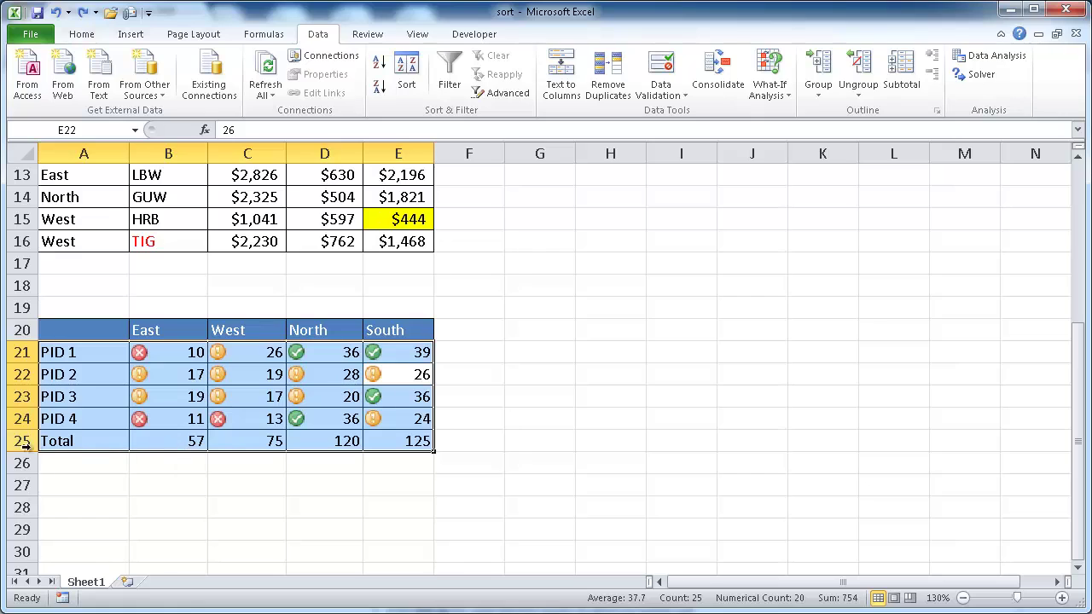
Step: From cell B25, open Sort and set the orientation to Sort left to right
{"action": "left_click", "coordinate": [148, 439]}
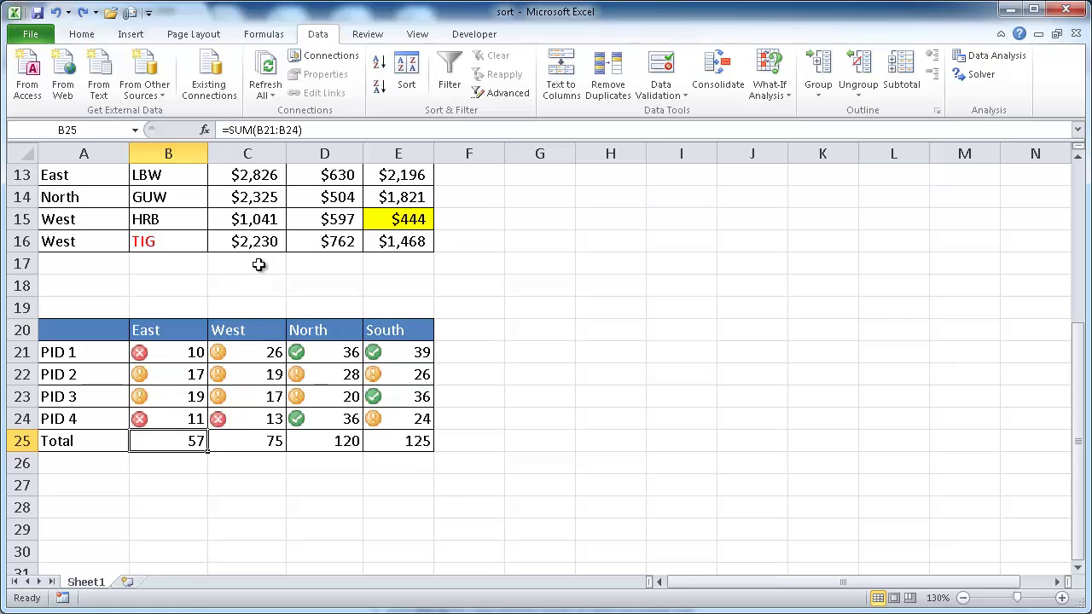
{"action": "left_click", "coordinate": [405, 83]}
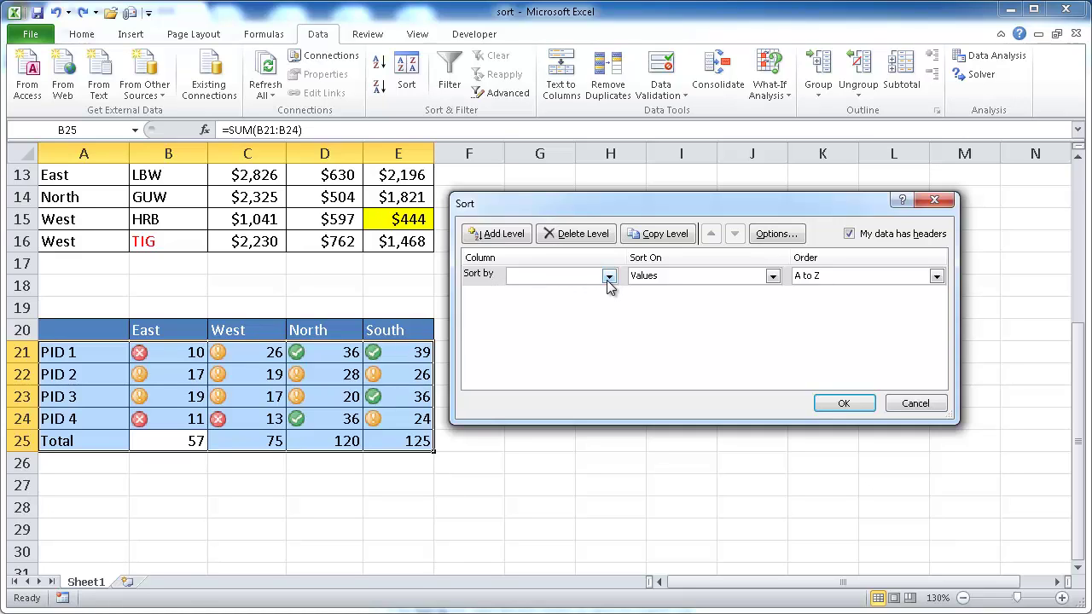
{"action": "left_click", "coordinate": [771, 236]}
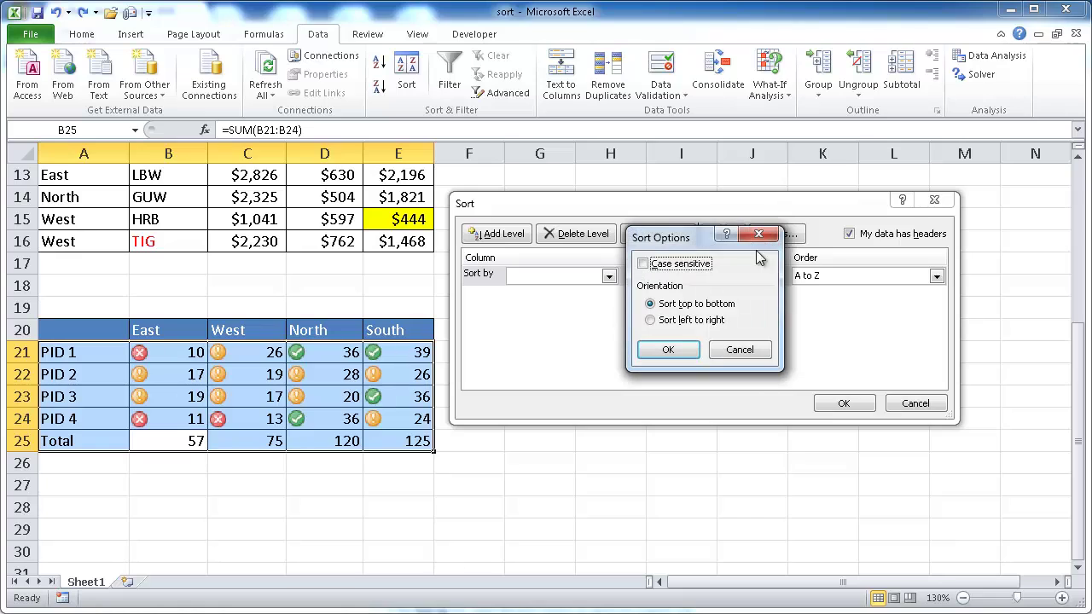
{"action": "left_click", "coordinate": [666, 322]}
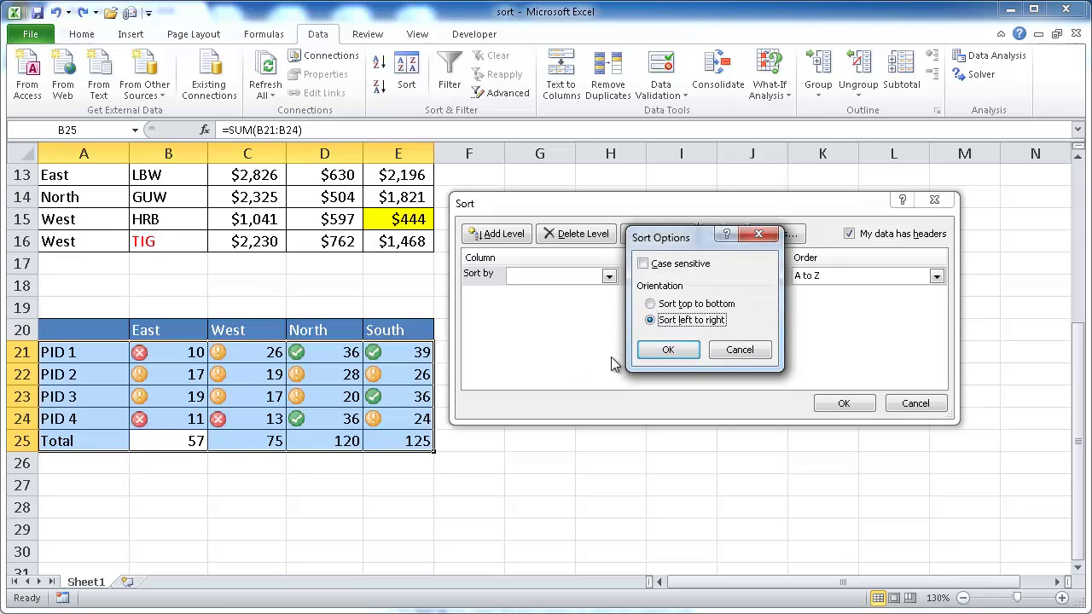
{"action": "left_click", "coordinate": [666, 349]}
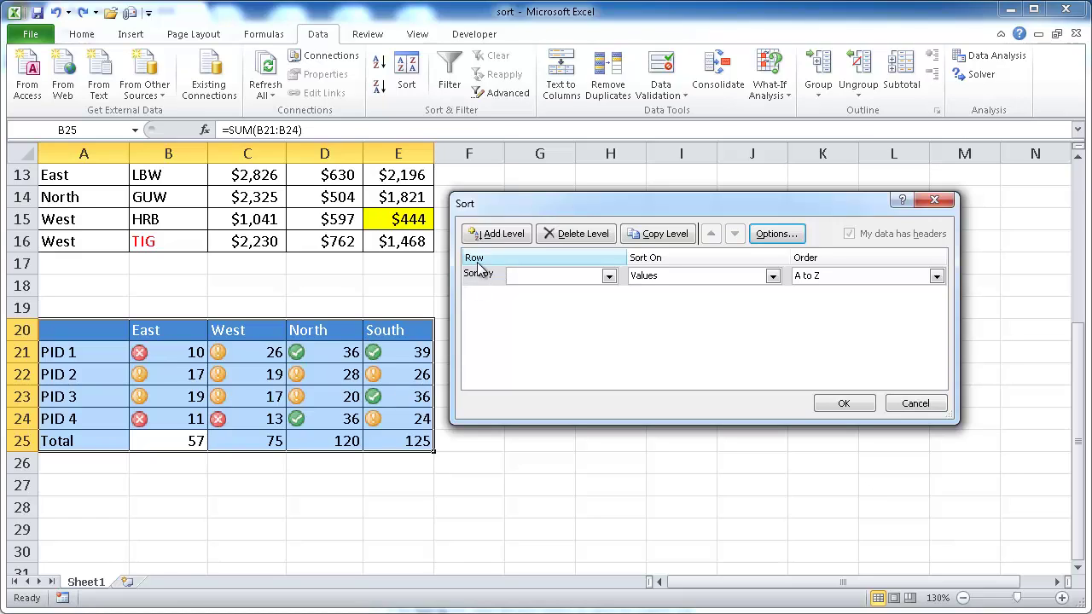
Step: Sort the region columns by Row 25, Largest to Smallest
{"action": "left_click", "coordinate": [609, 276]}
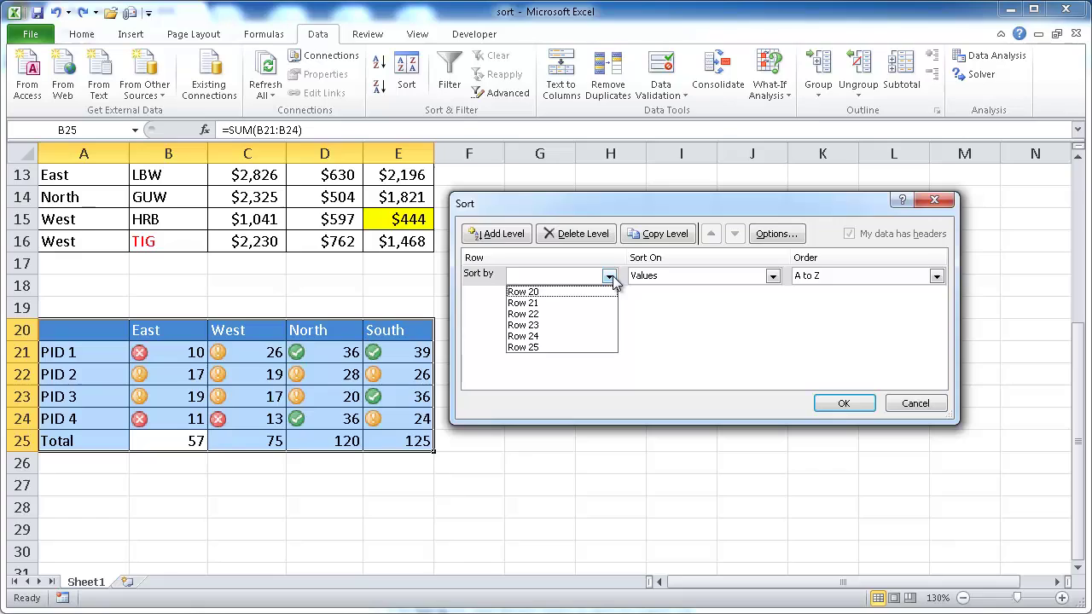
{"action": "left_click", "coordinate": [554, 347]}
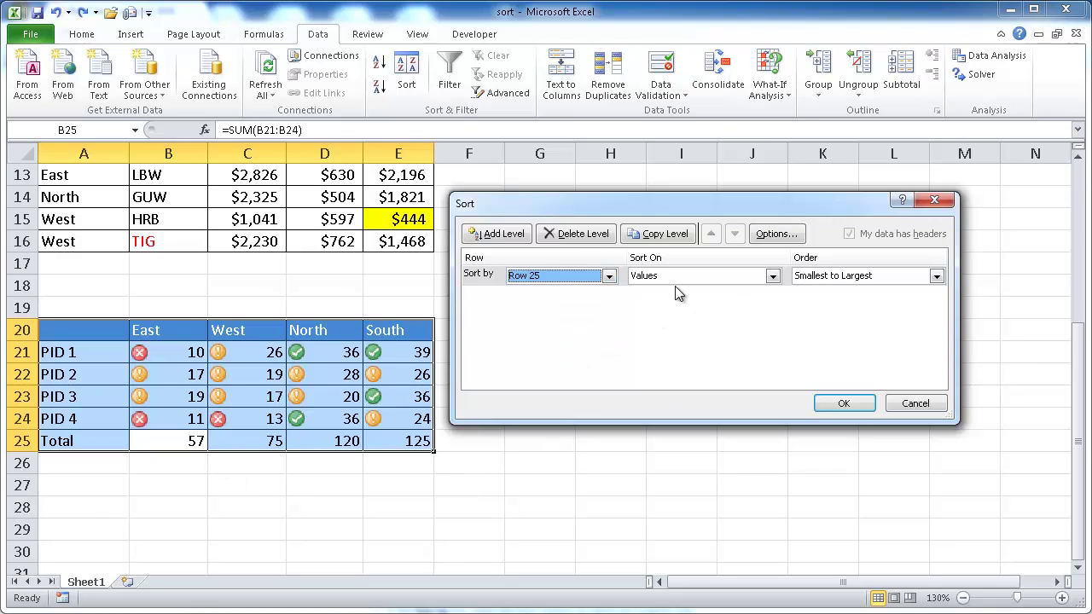
{"action": "left_click", "coordinate": [810, 276]}
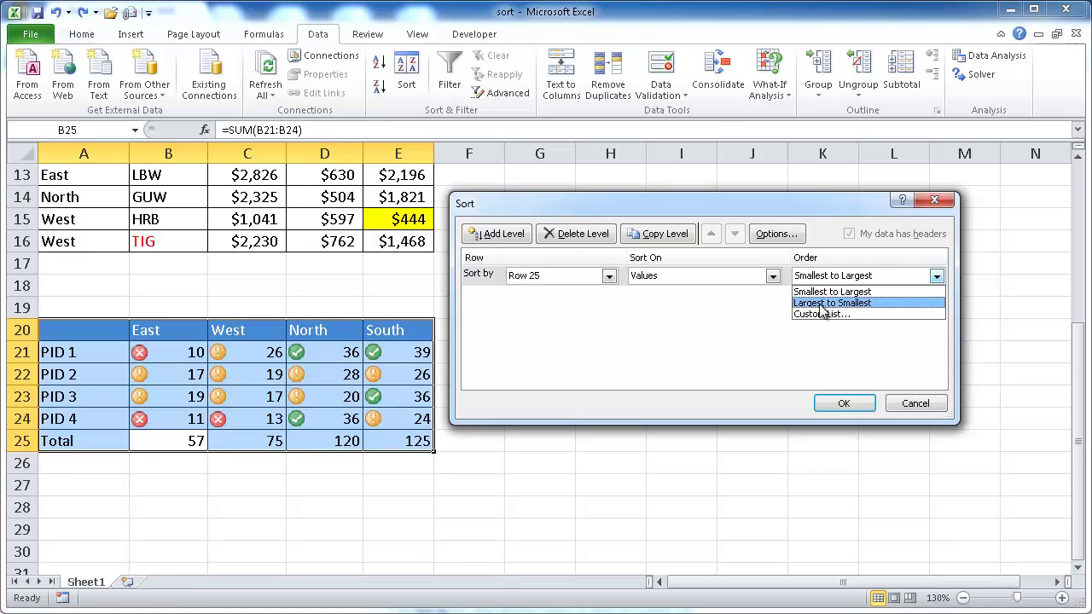
{"action": "left_click", "coordinate": [821, 303]}
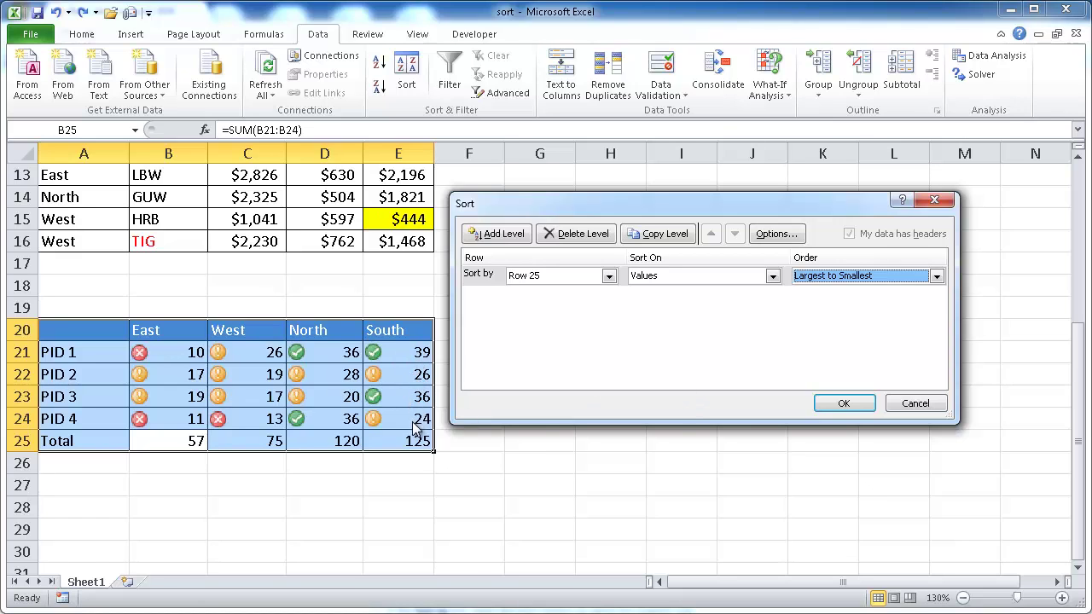
{"action": "left_click", "coordinate": [831, 406]}
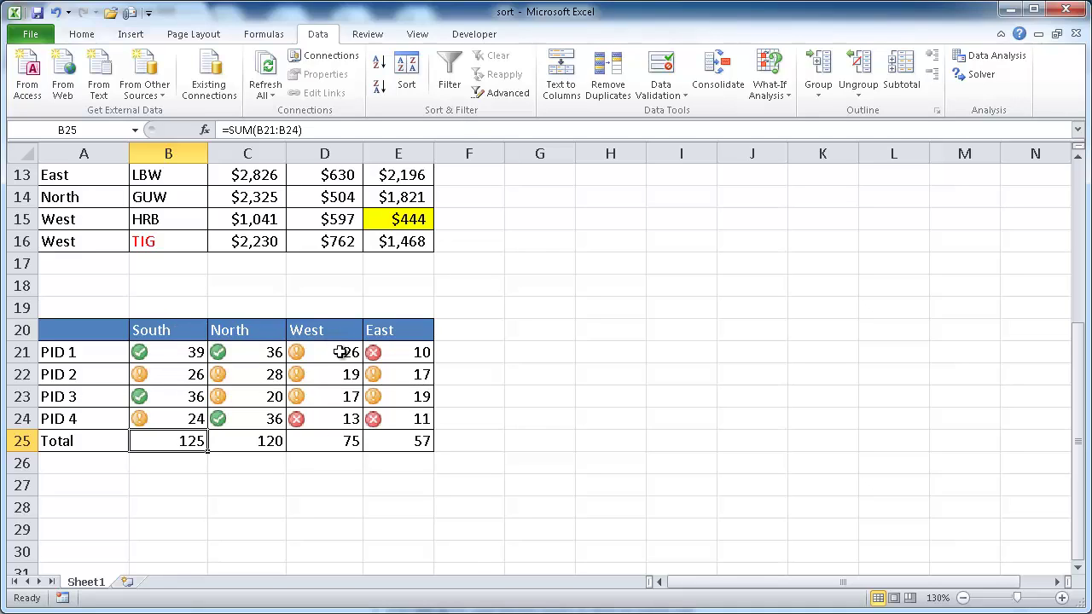
{"action": "left_click", "coordinate": [341, 381]}
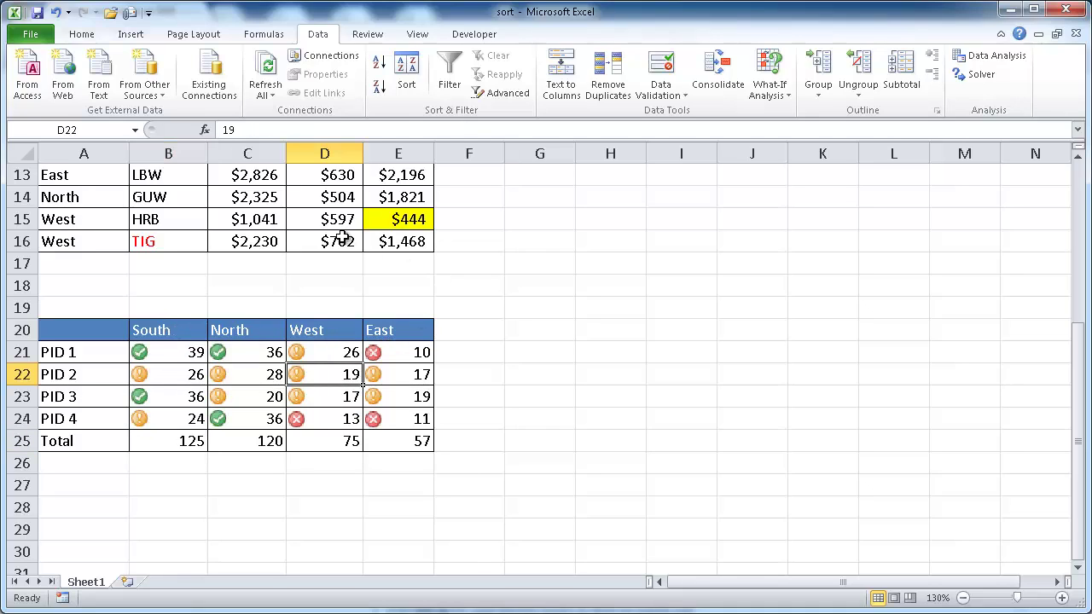
{"action": "left_click", "coordinate": [406, 75]}
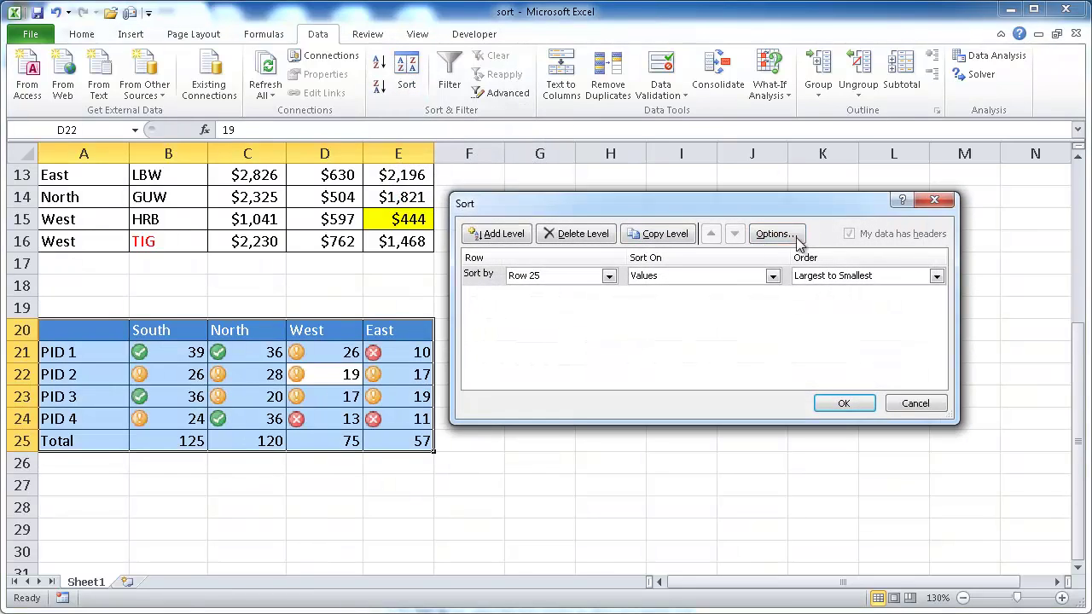
{"action": "left_click", "coordinate": [776, 241]}
{"action": "left_click", "coordinate": [712, 300]}
{"action": "left_click", "coordinate": [688, 351]}
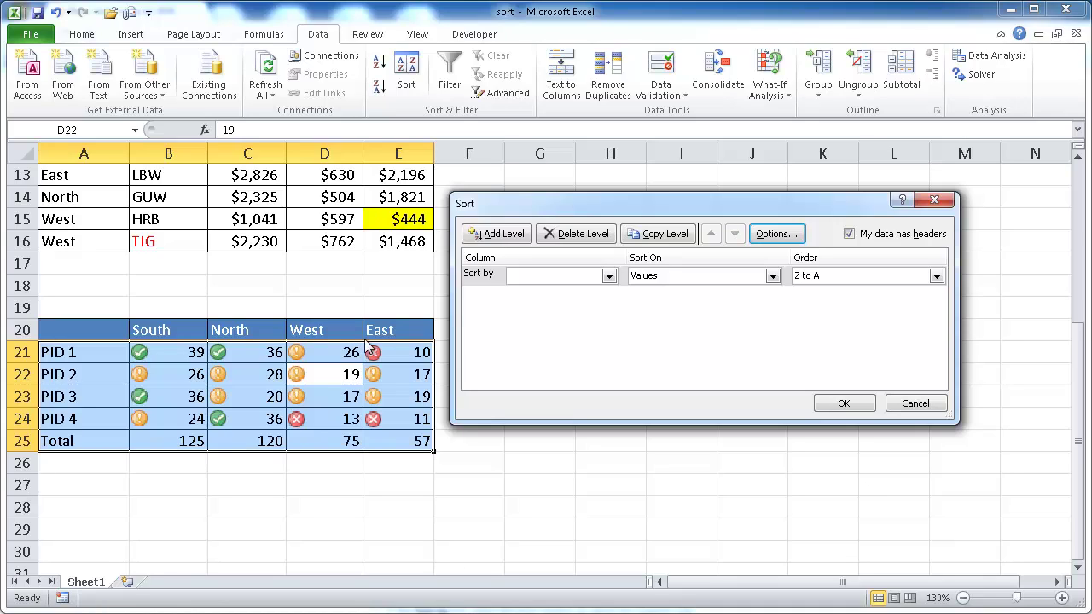
{"action": "left_click", "coordinate": [832, 404]}
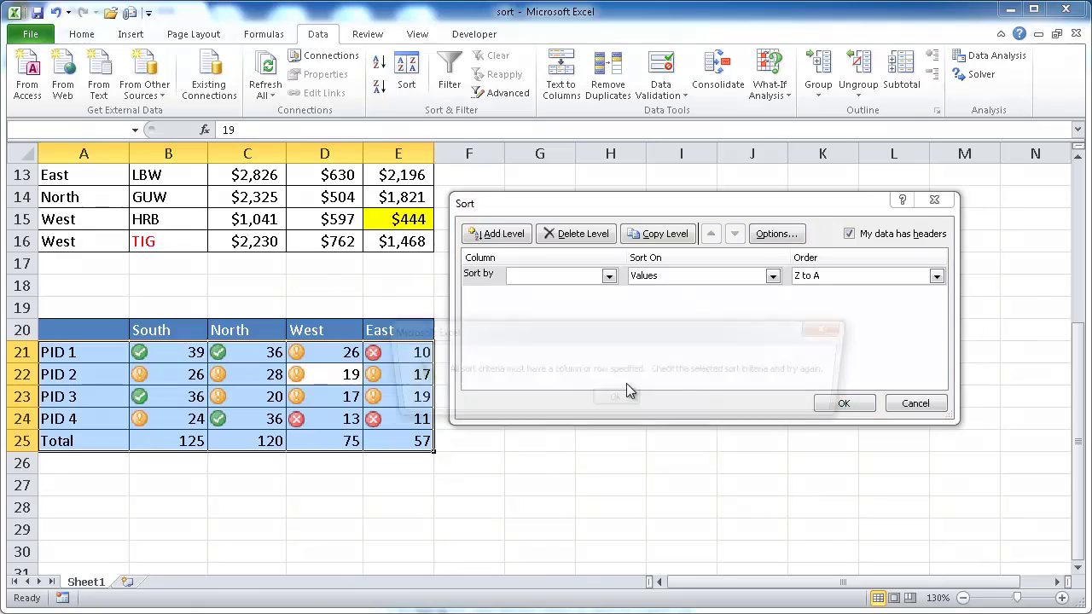
{"action": "left_click", "coordinate": [626, 398]}
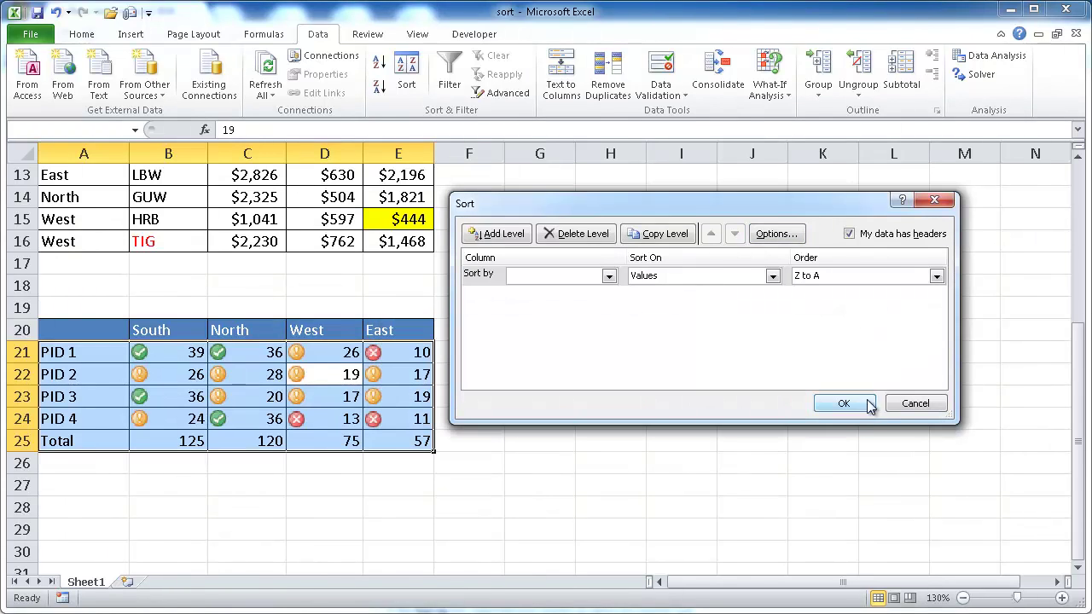
{"action": "left_click", "coordinate": [914, 404]}
{"action": "scroll", "coordinate": [572, 396], "scroll_direction": "up", "scroll_amount": 4}
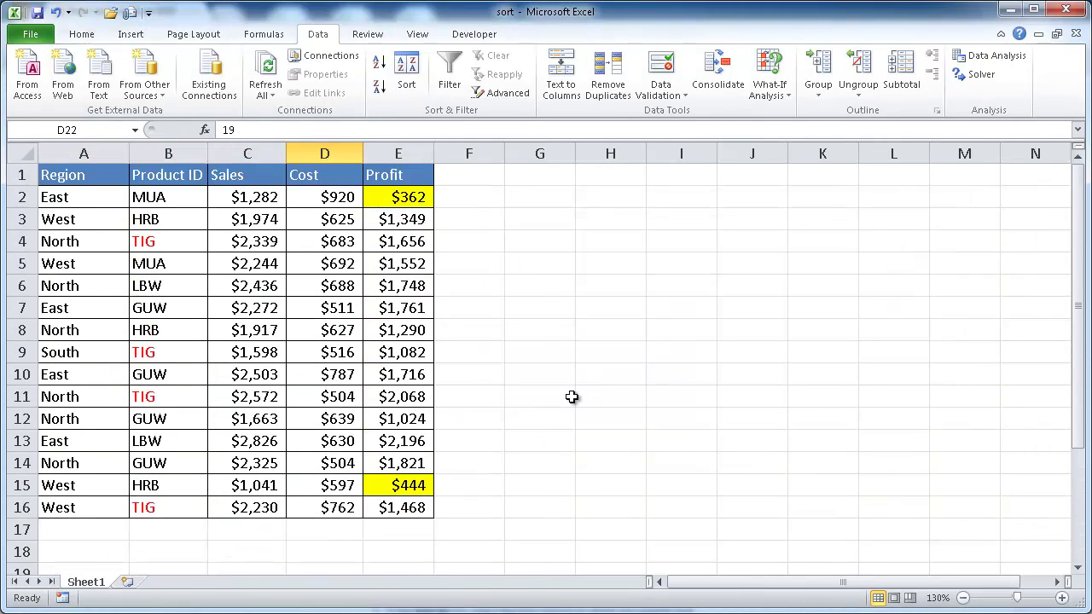